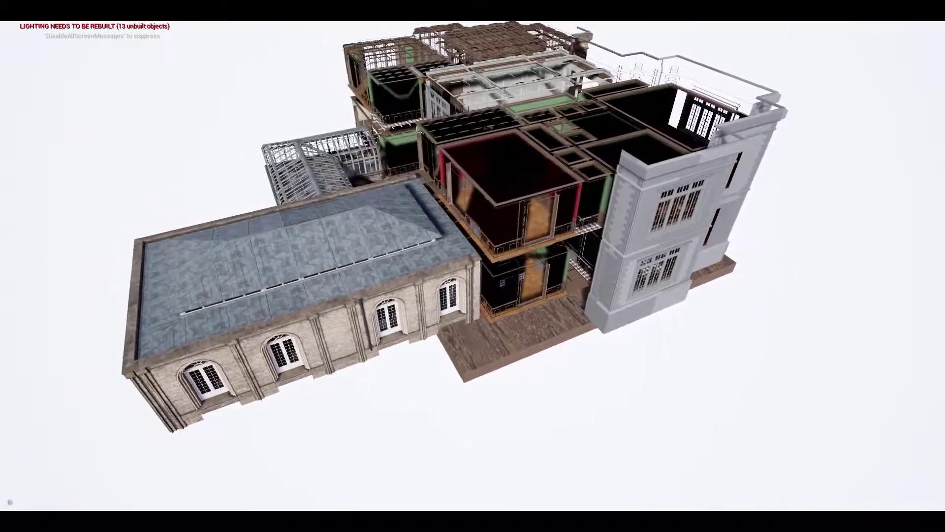
Select the exterior wall SM_LunaHQ_Ext_Wall_A and locate its Element 0 material, MI_ExteriorStone3_Weathered_EntranceArea, among the project assets.
{"action": "mouse_move", "coordinate": [606, 159]}
{"action": "left_mouse_down"}
{"action": "mouse_move", "coordinate": [607, 197]}
{"action": "mouse_move", "coordinate": [606, 160]}
{"action": "left_mouse_up"}
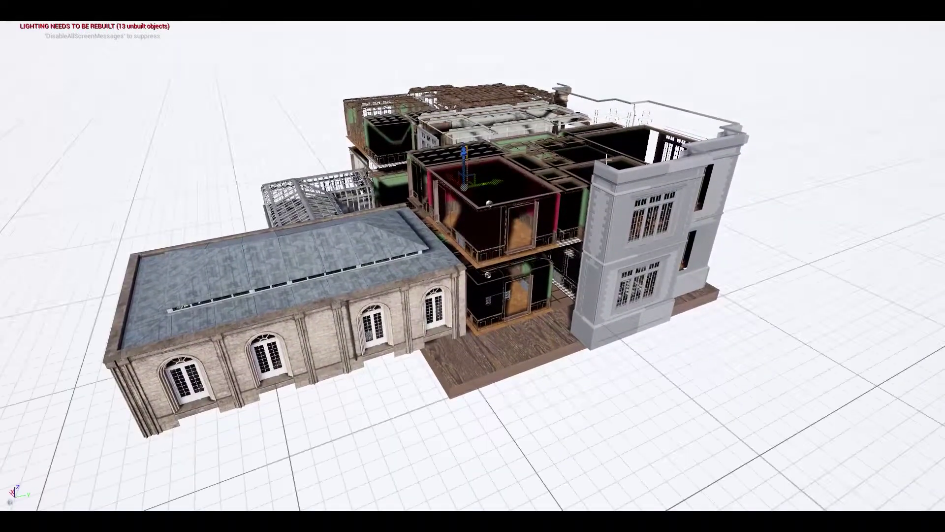
{"action": "right_click_drag", "start_coordinate": [643, 122], "coordinate": [608, 157]}
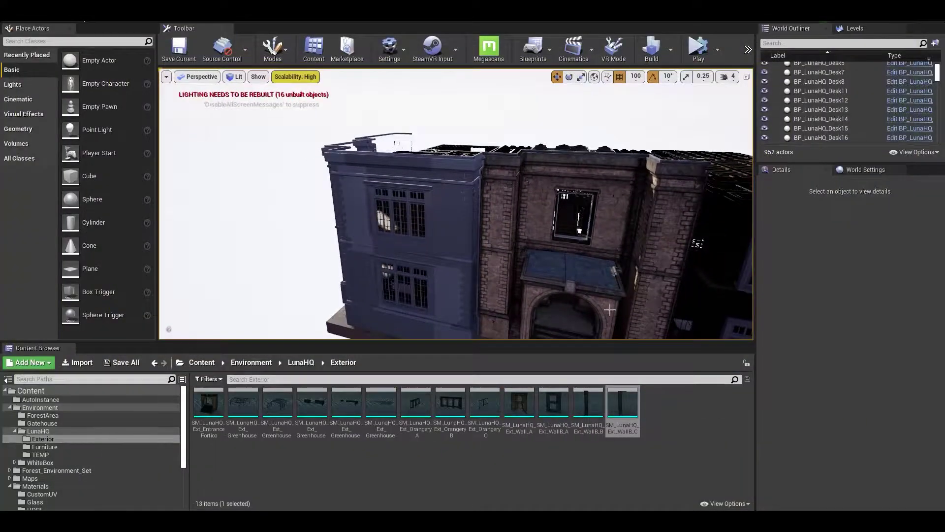
{"action": "left_click", "coordinate": [531, 222]}
{"action": "scroll", "coordinate": [766, 395], "scroll_direction": "up", "scroll_amount": 8}
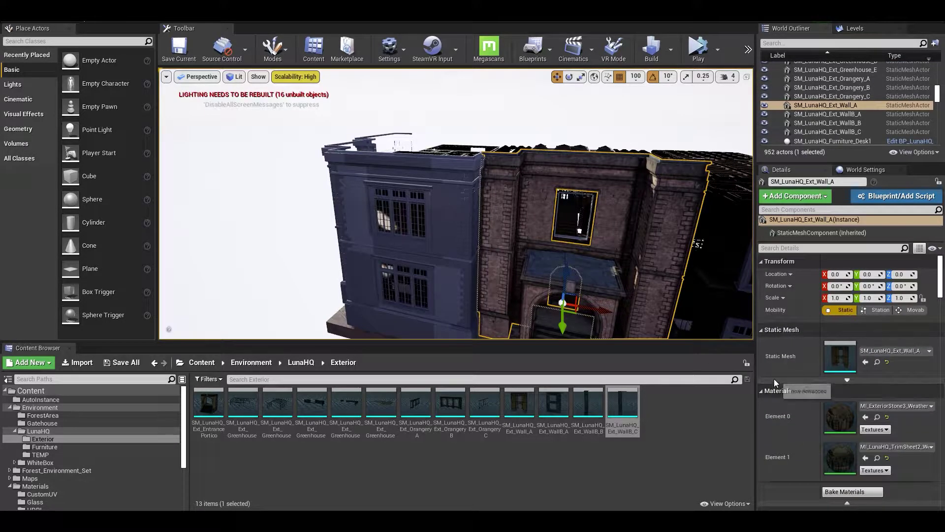
{"action": "left_click", "coordinate": [878, 418]}
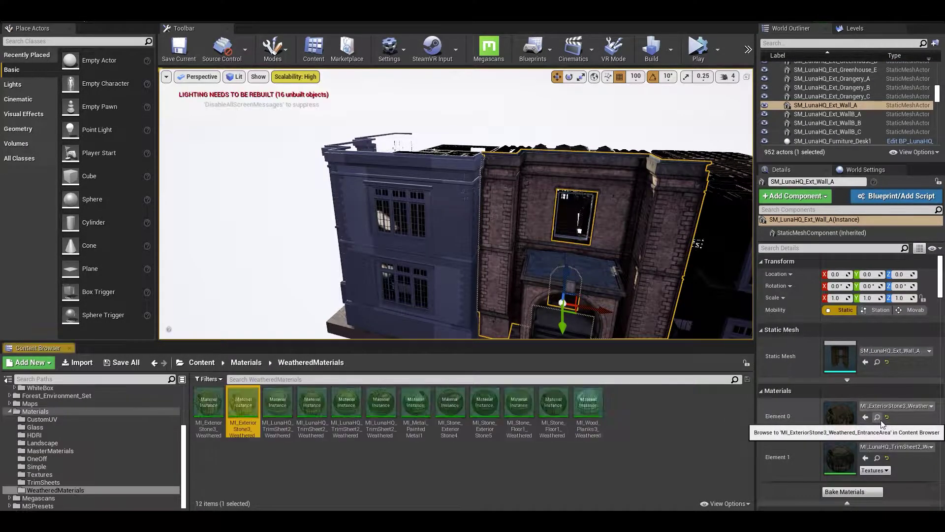
{"action": "right_click", "coordinate": [234, 425]}
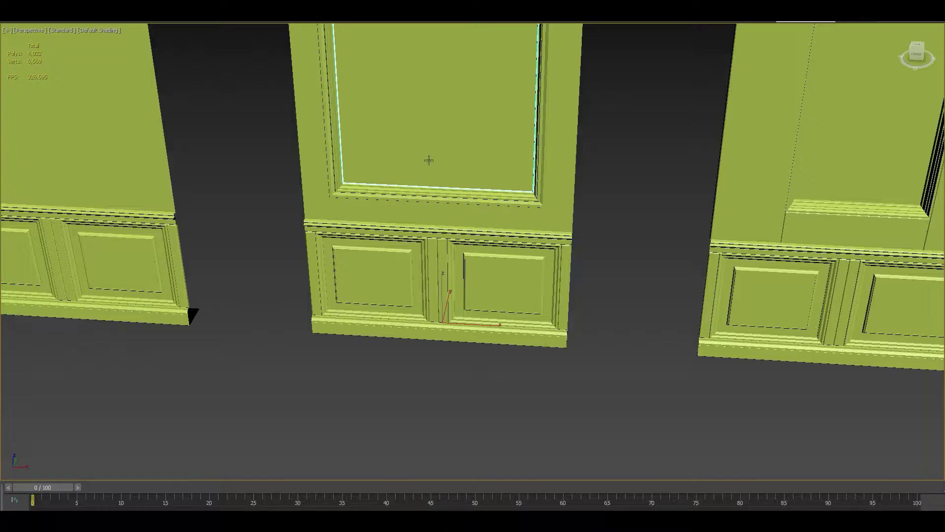
In 3ds Max, examine the untextured wall panel modules and the blockout floor layout of the house.
{"action": "middle_click_drag", "start_coordinate": [428, 160], "coordinate": [406, 245], "text": "alt"}
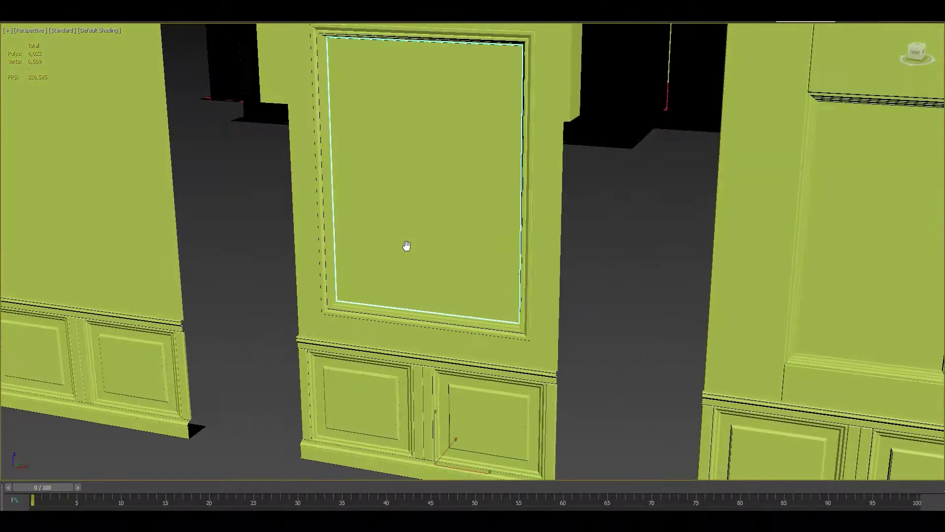
{"action": "scroll", "coordinate": [406, 246], "scroll_direction": "down", "scroll_amount": 5}
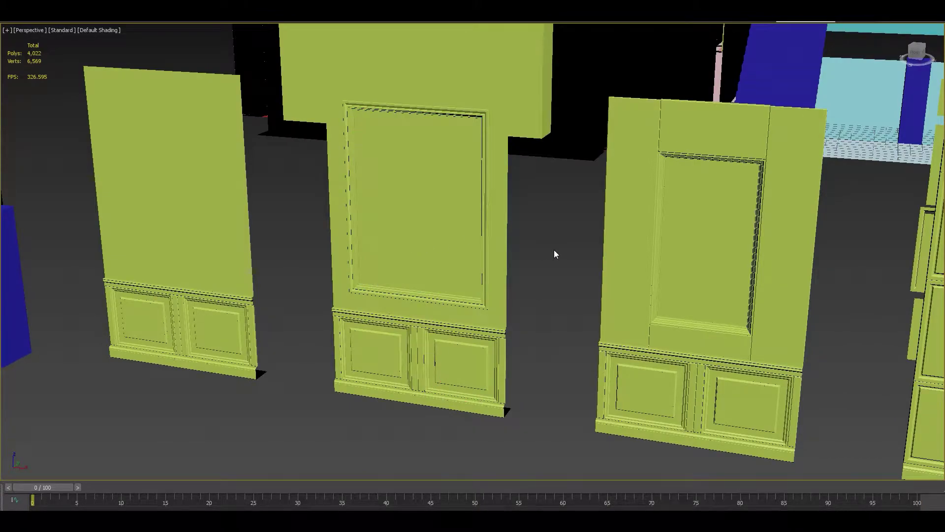
{"action": "scroll", "coordinate": [554, 250], "scroll_direction": "down", "scroll_amount": 10}
{"action": "middle_click_drag", "start_coordinate": [649, 207], "coordinate": [541, 237]}
{"action": "middle_click_drag", "start_coordinate": [541, 237], "coordinate": [651, 245], "text": "alt"}
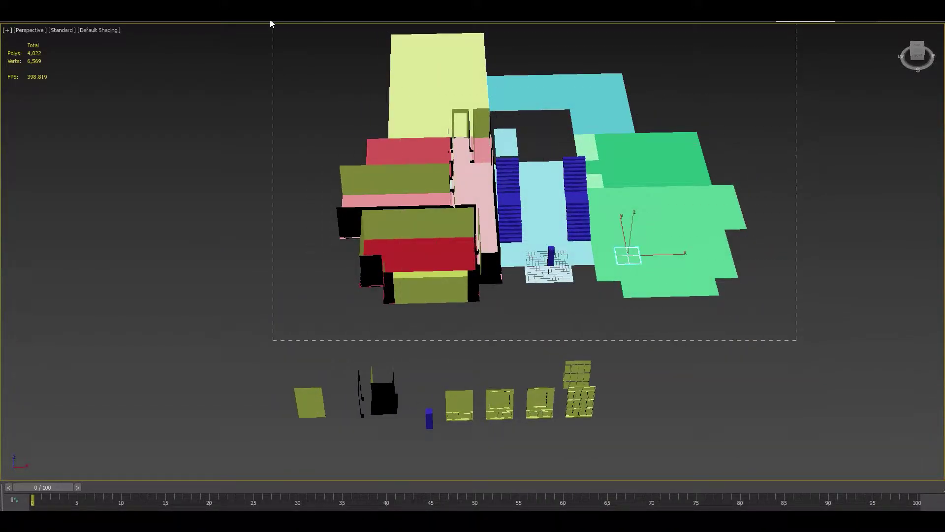
{"action": "left_click_drag", "start_coordinate": [271, 24], "coordinate": [271, 23]}
{"action": "mouse_move", "coordinate": [539, 216]}
{"action": "middle_mouse_down", "text": "alt"}
{"action": "mouse_move", "coordinate": [529, 287]}
{"action": "mouse_move", "coordinate": [513, 252]}
{"action": "mouse_move", "coordinate": [531, 203]}
{"action": "middle_mouse_up", "text": "alt"}
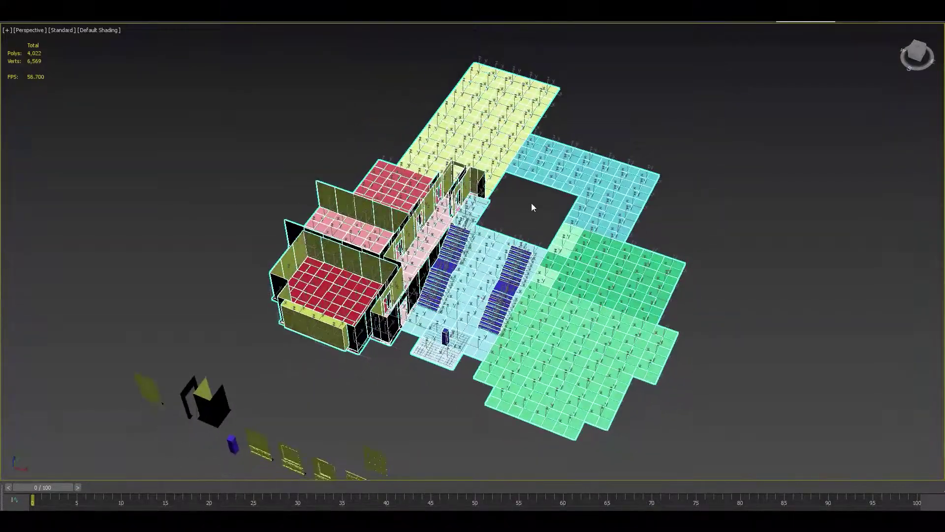
{"action": "left_click", "coordinate": [530, 202]}
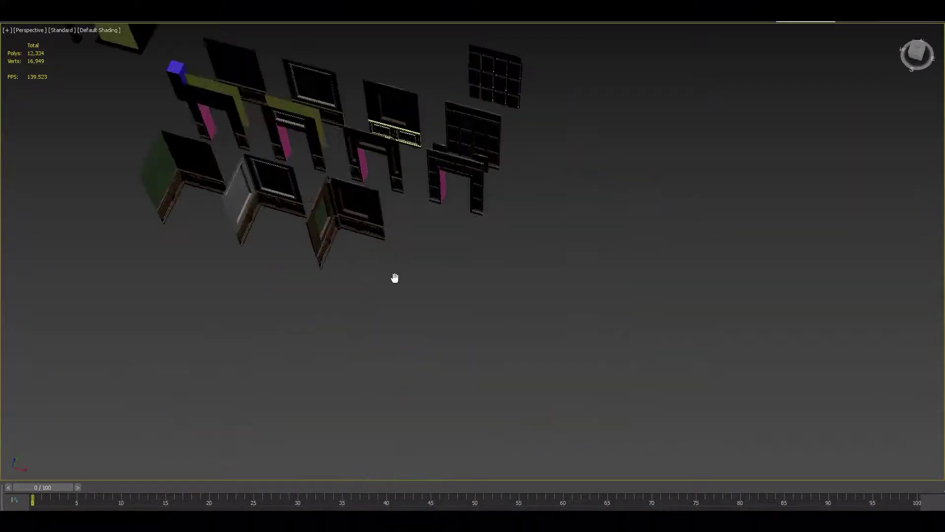
Examine the textured wall, corner and doorway modules, including the green wallpaper doorway panel.
{"action": "middle_click_drag", "start_coordinate": [395, 277], "coordinate": [413, 291]}
{"action": "left_click", "coordinate": [399, 294]}
{"action": "scroll", "coordinate": [367, 242], "scroll_direction": "up", "scroll_amount": 6}
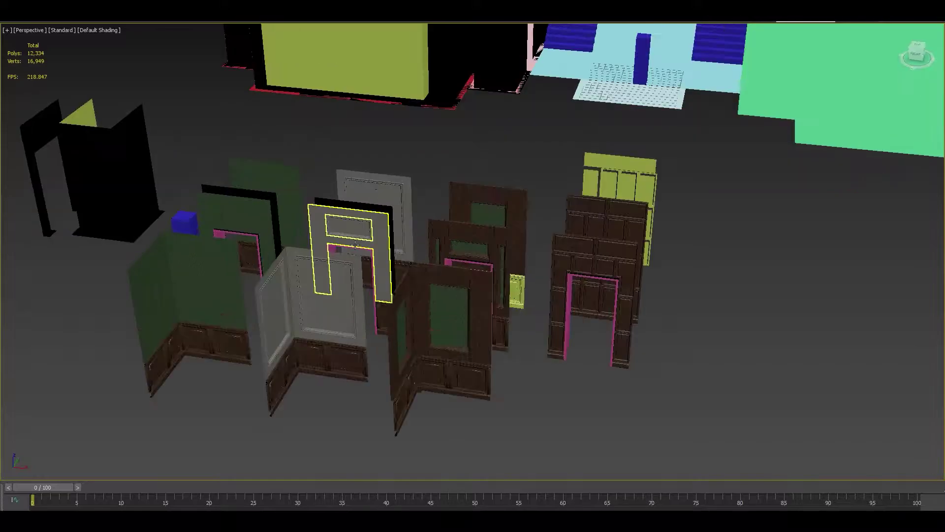
{"action": "scroll", "coordinate": [374, 235], "scroll_direction": "down", "scroll_amount": 4}
{"action": "middle_click_drag", "start_coordinate": [373, 235], "coordinate": [464, 247], "text": "alt"}
{"action": "scroll", "coordinate": [339, 203], "scroll_direction": "up", "scroll_amount": 4}
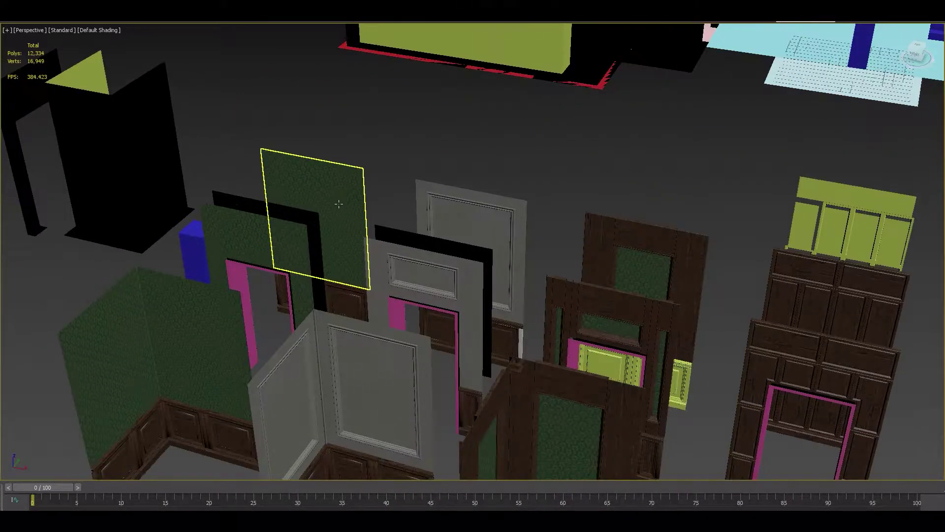
{"action": "left_click", "coordinate": [286, 234]}
{"action": "middle_click_drag", "start_coordinate": [279, 246], "coordinate": [320, 217]}
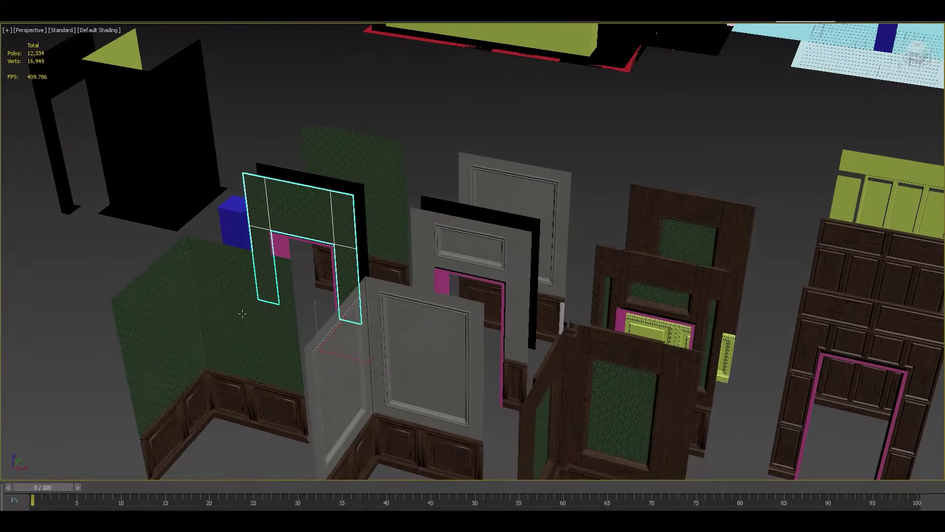
{"action": "left_click", "coordinate": [243, 312]}
{"action": "scroll", "coordinate": [251, 279], "scroll_direction": "down", "scroll_amount": 3}
{"action": "middle_click_drag", "start_coordinate": [386, 292], "coordinate": [287, 334]}
Examine the assembled ground floor with the wooden staircase and the collection of modular pieces in front of it.
{"action": "scroll", "coordinate": [287, 335], "scroll_direction": "down", "scroll_amount": 4}
{"action": "middle_click_drag", "start_coordinate": [472, 246], "coordinate": [374, 310]}
{"action": "middle_click_drag", "start_coordinate": [272, 223], "coordinate": [374, 300]}
{"action": "scroll", "coordinate": [397, 336], "scroll_direction": "down", "scroll_amount": 2}
{"action": "scroll", "coordinate": [370, 399], "scroll_direction": "up", "scroll_amount": 2}
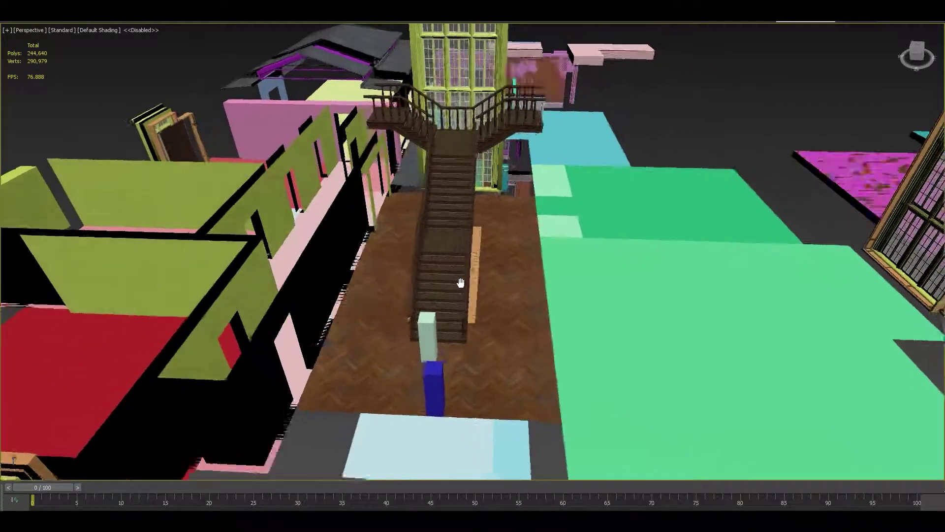
{"action": "middle_click_drag", "start_coordinate": [433, 315], "coordinate": [494, 177], "text": "alt"}
{"action": "scroll", "coordinate": [461, 248], "scroll_direction": "down", "scroll_amount": 2}
{"action": "scroll", "coordinate": [437, 201], "scroll_direction": "down", "scroll_amount": 2}
{"action": "middle_click_drag", "start_coordinate": [437, 201], "coordinate": [434, 215], "text": "alt"}
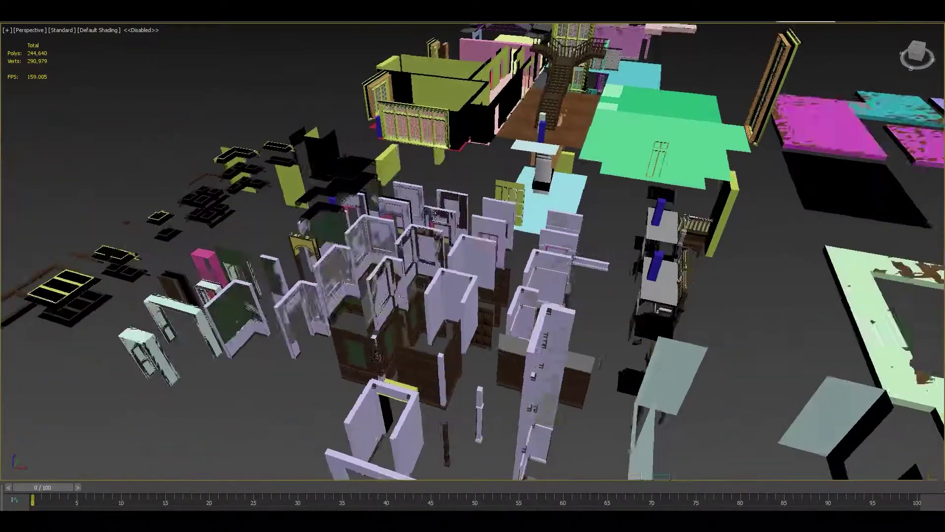
Examine the wider kit of parts, from the dark wooden frames and trims to the balustrade pieces.
{"action": "scroll", "coordinate": [435, 216], "scroll_direction": "down", "scroll_amount": 6}
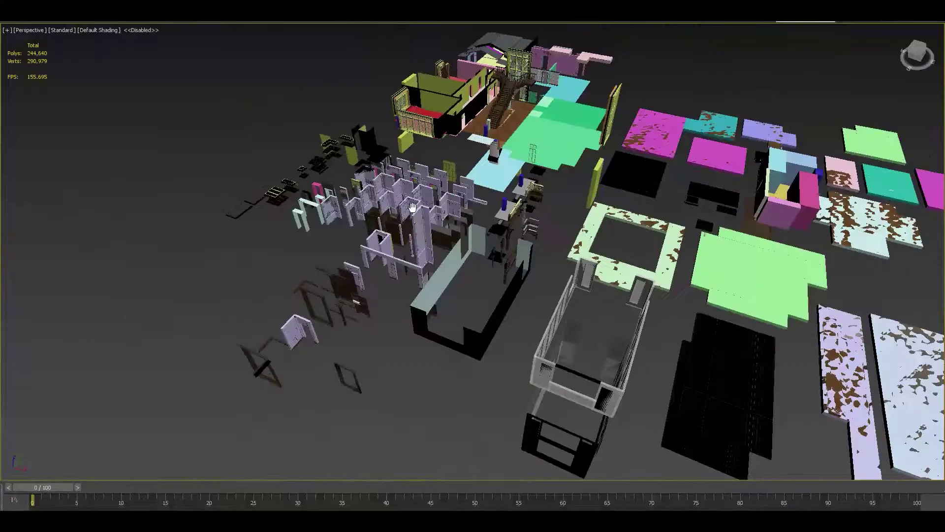
{"action": "scroll", "coordinate": [416, 219], "scroll_direction": "up", "scroll_amount": 6}
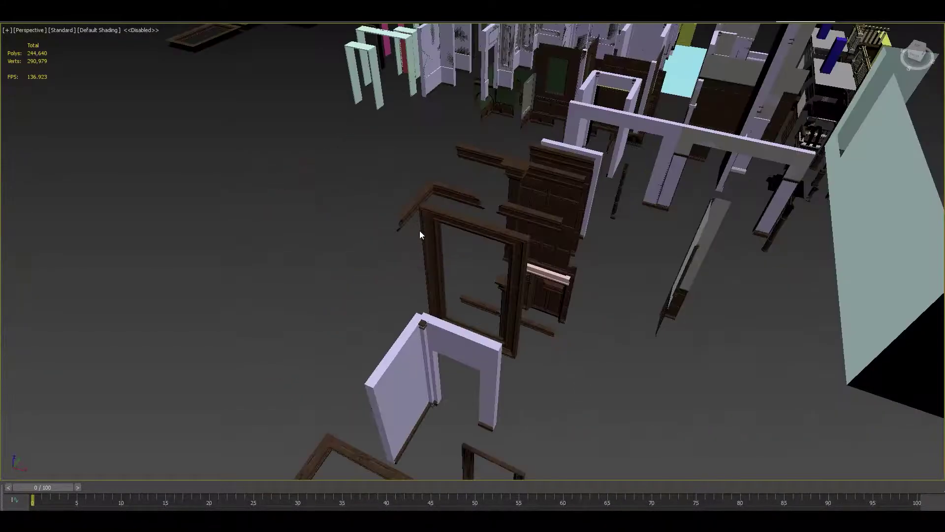
{"action": "middle_click_drag", "start_coordinate": [456, 319], "coordinate": [334, 320], "text": "alt"}
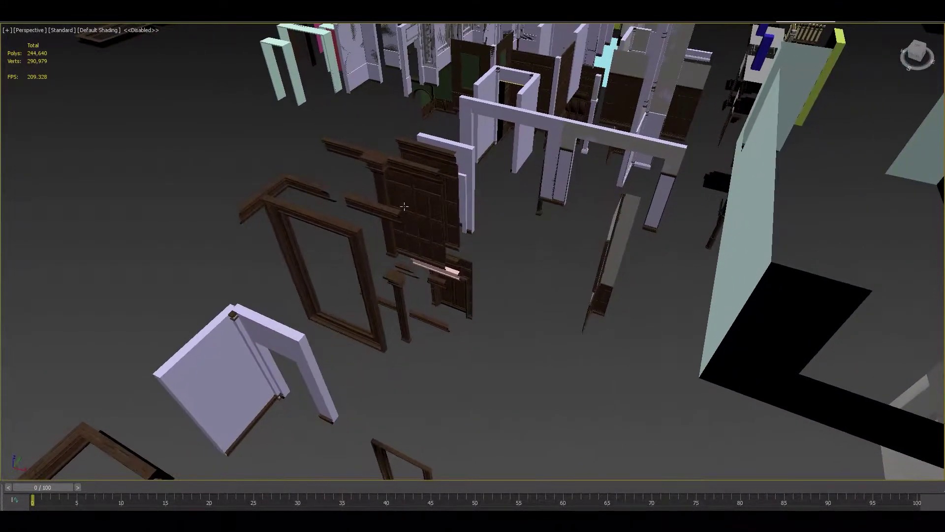
{"action": "scroll", "coordinate": [404, 206], "scroll_direction": "up", "scroll_amount": 5}
{"action": "scroll", "coordinate": [415, 176], "scroll_direction": "down", "scroll_amount": 7}
{"action": "middle_click_drag", "start_coordinate": [640, 212], "coordinate": [463, 202]}
{"action": "middle_click_drag", "start_coordinate": [457, 135], "coordinate": [559, 164]}
{"action": "scroll", "coordinate": [292, 278], "scroll_direction": "up", "scroll_amount": 5}
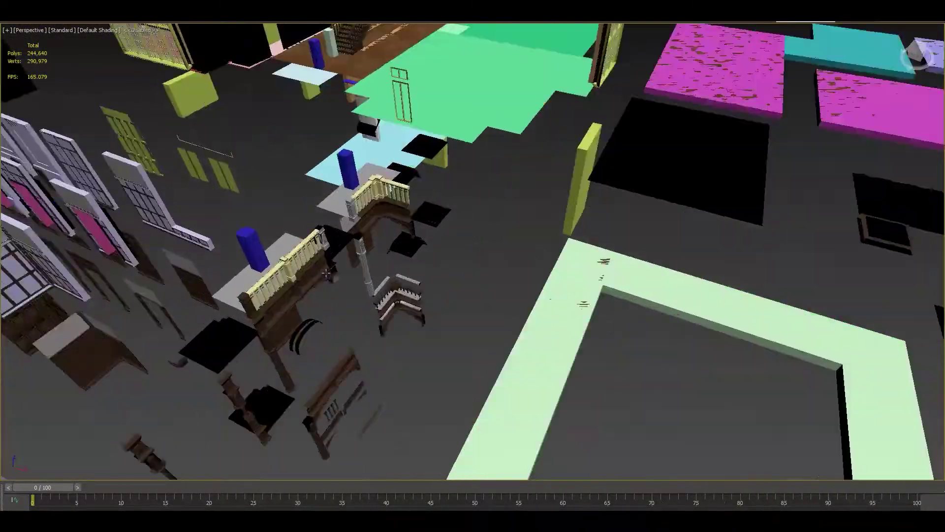
Try moving the lavender wall blocks away from the wood-panelled modules, and undo the move.
{"action": "middle_click_drag", "start_coordinate": [282, 286], "coordinate": [724, 380], "text": "alt"}
{"action": "middle_click_drag", "start_coordinate": [202, 238], "coordinate": [721, 328]}
{"action": "left_click", "coordinate": [467, 317]}
{"action": "scroll", "coordinate": [466, 316], "scroll_direction": "down", "scroll_amount": 3}
{"action": "mouse_move", "coordinate": [466, 317]}
{"action": "middle_mouse_down"}
{"action": "mouse_move", "coordinate": [449, 295]}
{"action": "mouse_move", "coordinate": [452, 308]}
{"action": "middle_mouse_up"}
{"action": "left_click_drag", "start_coordinate": [446, 320], "coordinate": [460, 415]}
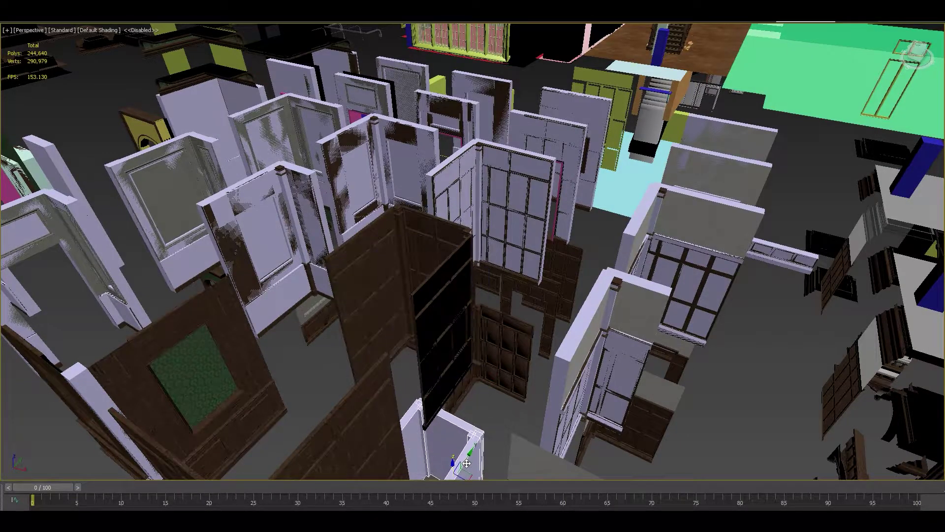
{"action": "mouse_move", "coordinate": [418, 285]}
{"action": "middle_mouse_down", "text": "alt"}
{"action": "mouse_move", "coordinate": [492, 282]}
{"action": "mouse_move", "coordinate": [409, 280]}
{"action": "middle_mouse_up", "text": "alt"}
{"action": "key", "text": "ctrl+z"}
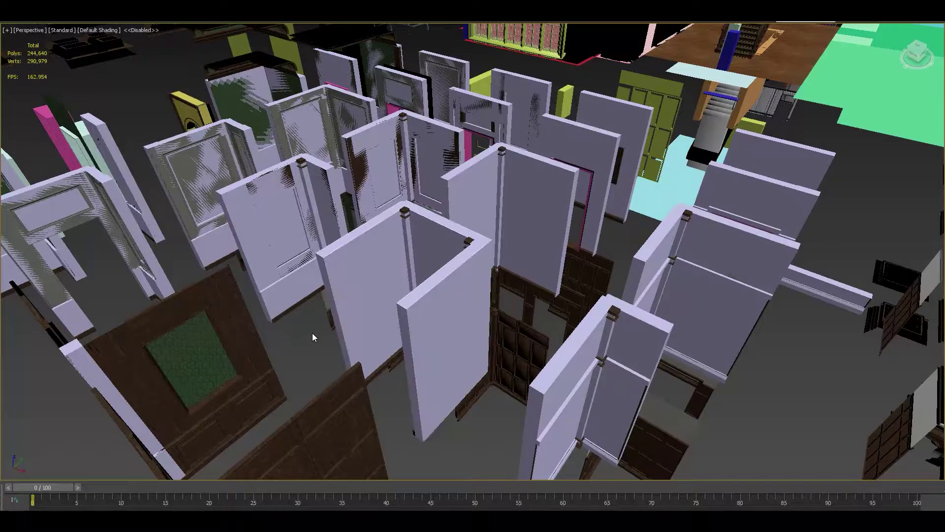
Examine the manor's exterior model from the front, back and side, including the arched entrance porch.
{"action": "scroll", "coordinate": [312, 332], "scroll_direction": "down", "scroll_amount": 15}
{"action": "middle_click_drag", "start_coordinate": [312, 332], "coordinate": [335, 325], "text": "alt"}
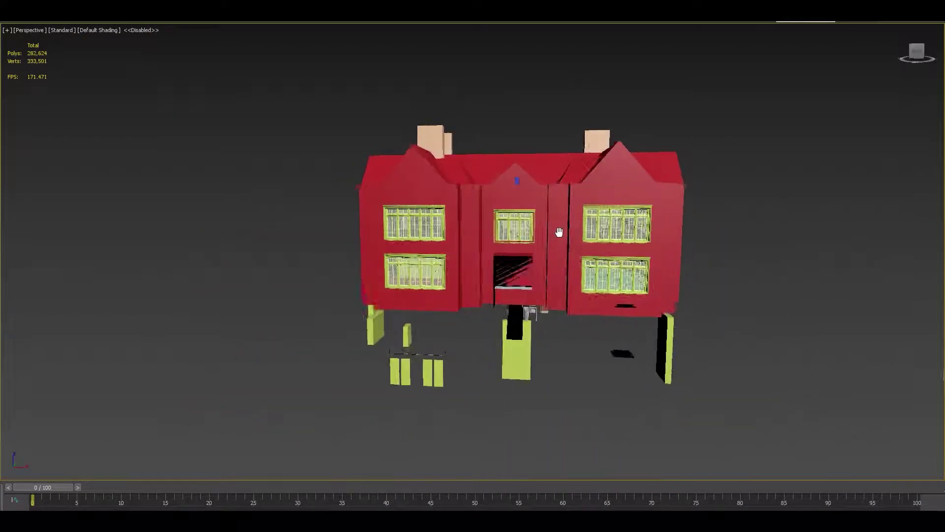
{"action": "middle_click_drag", "start_coordinate": [559, 232], "coordinate": [486, 246], "text": "alt"}
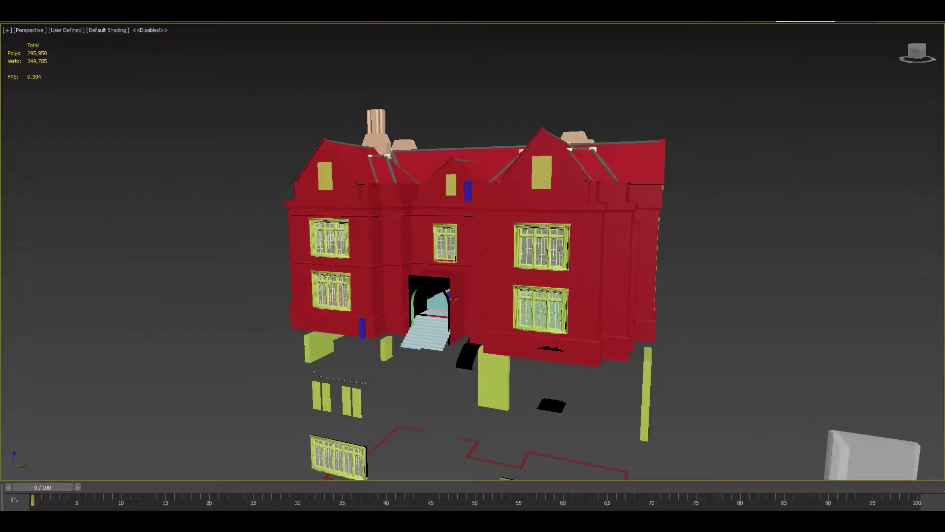
{"action": "middle_click_drag", "start_coordinate": [467, 268], "coordinate": [488, 274], "text": "alt"}
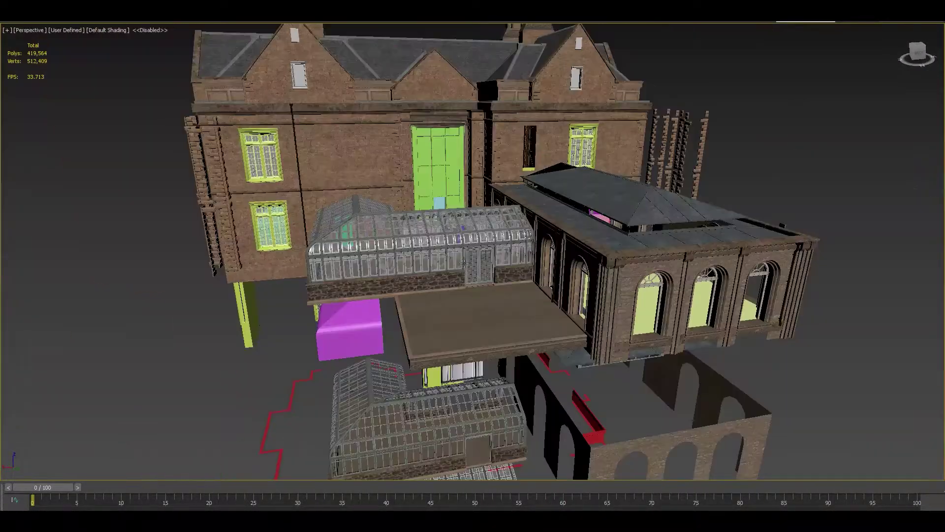
{"action": "middle_click_drag", "start_coordinate": [464, 263], "coordinate": [478, 209], "text": "alt"}
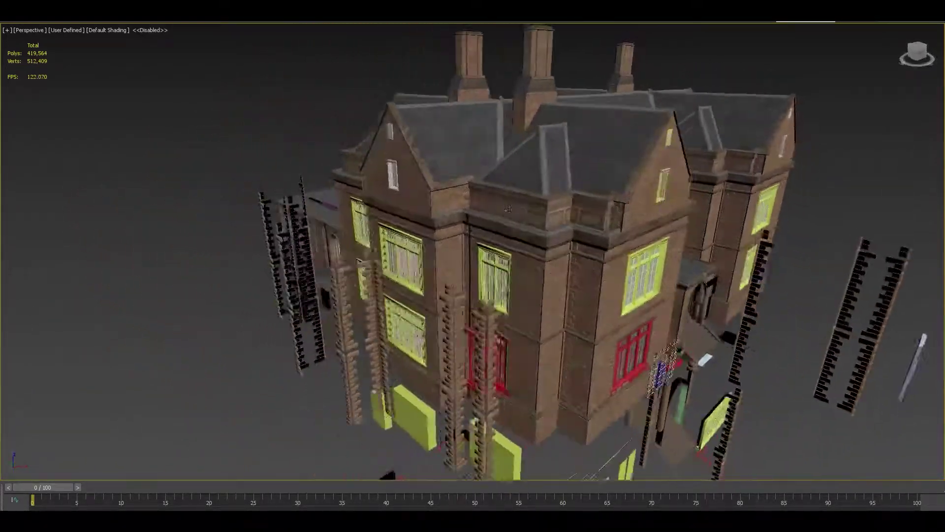
{"action": "middle_click_drag", "start_coordinate": [508, 209], "coordinate": [798, 205], "text": "alt"}
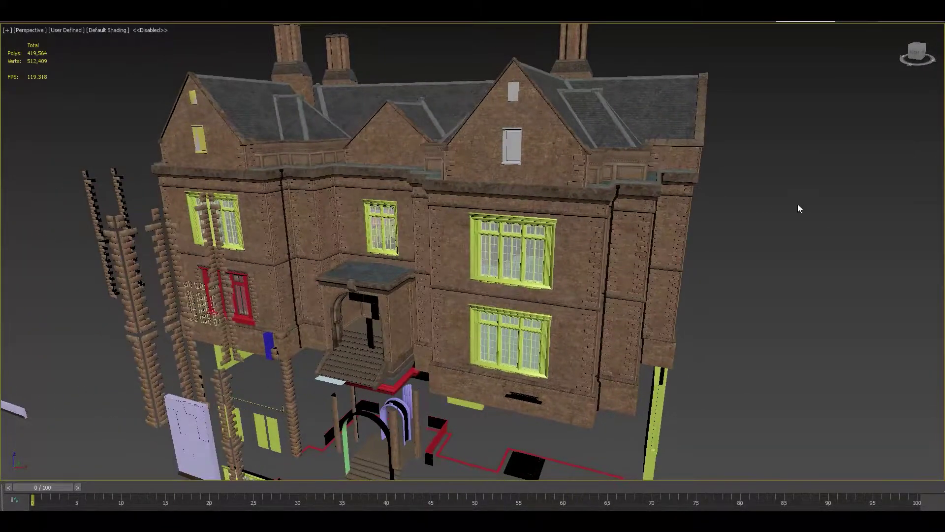
{"action": "scroll", "coordinate": [349, 335], "scroll_direction": "up", "scroll_amount": 10}
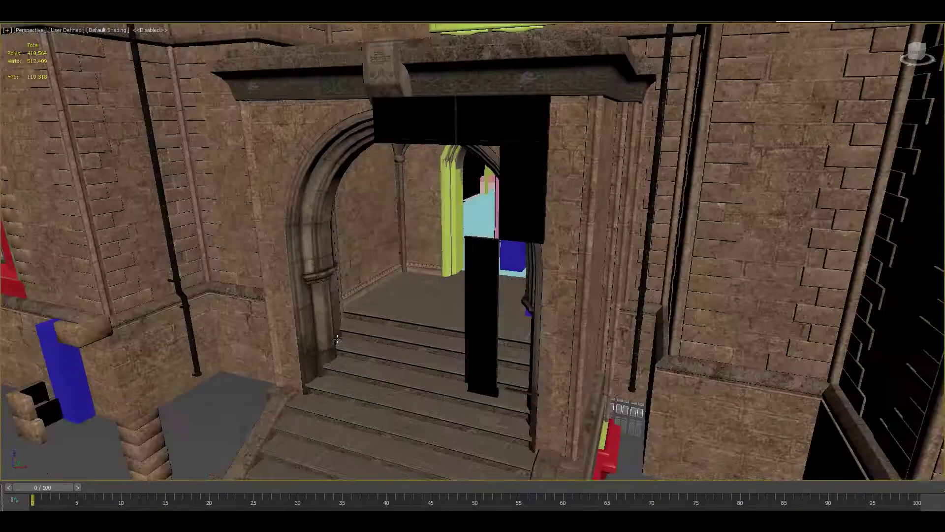
{"action": "left_click", "coordinate": [344, 327]}
{"action": "middle_click_drag", "start_coordinate": [333, 221], "coordinate": [320, 237]}
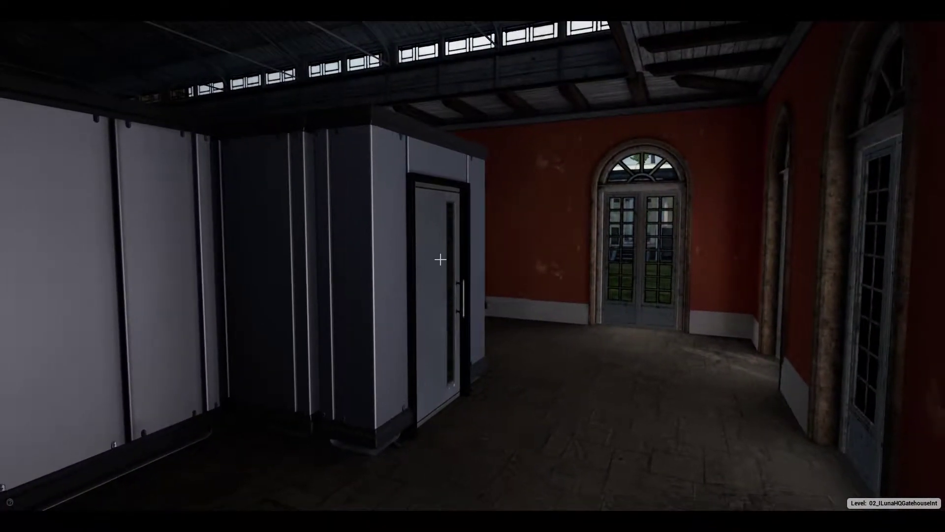
In Unreal Engine, turn off the game-settings exposure for the gatehouse interior view and set EV100 to about -1.7.
{"action": "left_click", "coordinate": [73, 11]}
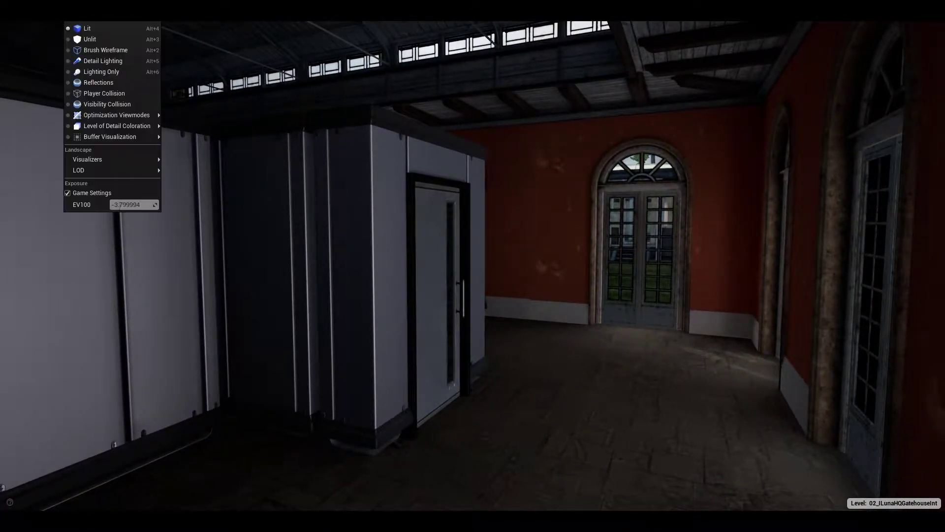
{"action": "left_click", "coordinate": [90, 192]}
{"action": "left_click", "coordinate": [48, 26]}
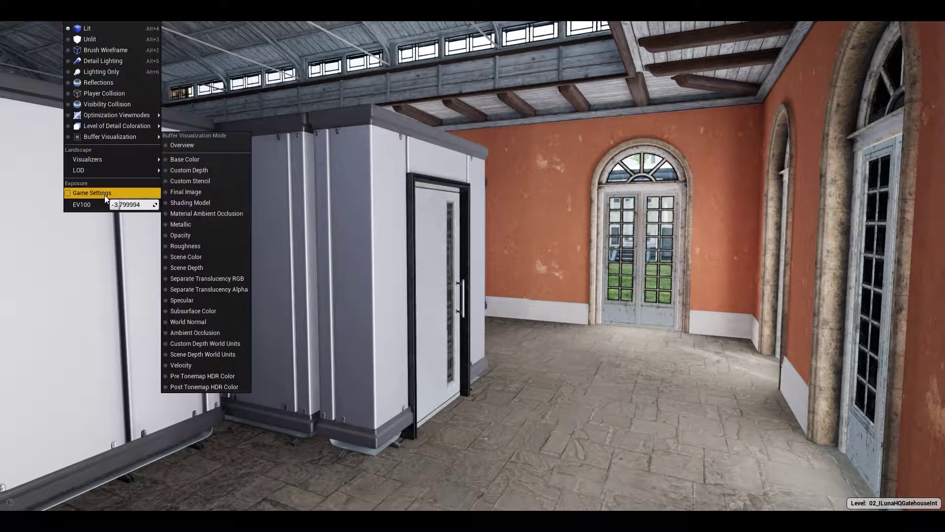
{"action": "left_click_drag", "start_coordinate": [114, 205], "coordinate": [123, 205]}
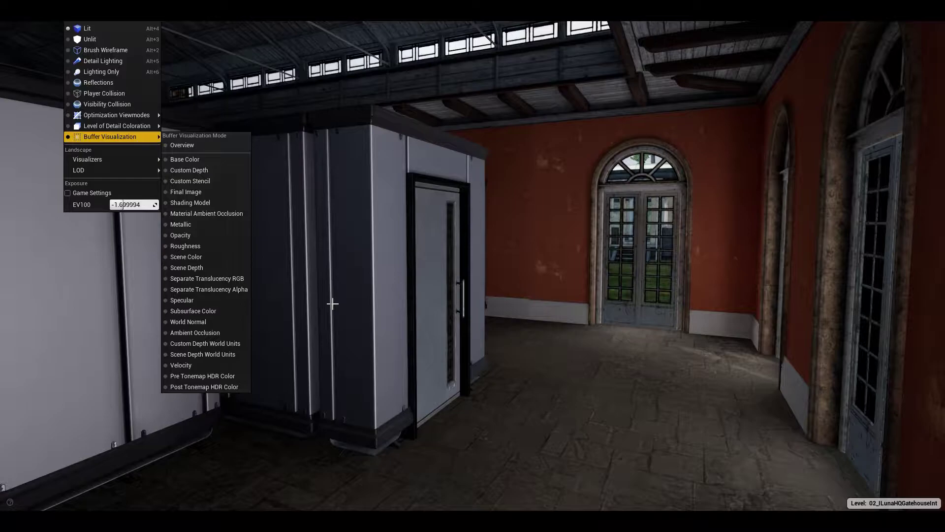
{"action": "mouse_move", "coordinate": [332, 304]}
{"action": "right_mouse_down"}
{"action": "mouse_move", "coordinate": [347, 353]}
{"action": "mouse_move", "coordinate": [337, 304]}
{"action": "right_mouse_up"}
{"action": "key", "text": "s"}
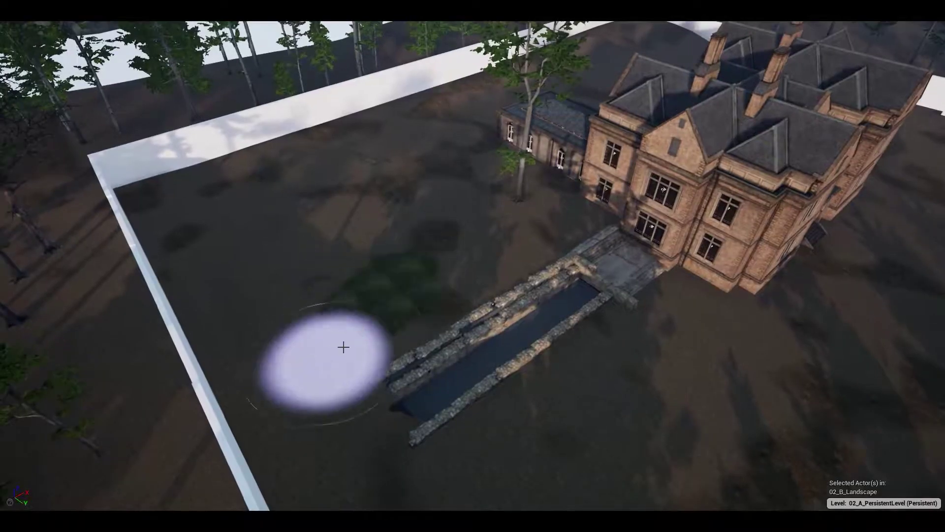
Paint the green grass layer across the grounds around the manor, pond and greenhouse, up to the white boundary walls.
{"action": "mouse_move", "coordinate": [343, 347]}
{"action": "left_mouse_down"}
{"action": "mouse_move", "coordinate": [570, 228]}
{"action": "mouse_move", "coordinate": [458, 190]}
{"action": "mouse_move", "coordinate": [192, 207]}
{"action": "mouse_move", "coordinate": [377, 217]}
{"action": "left_mouse_up"}
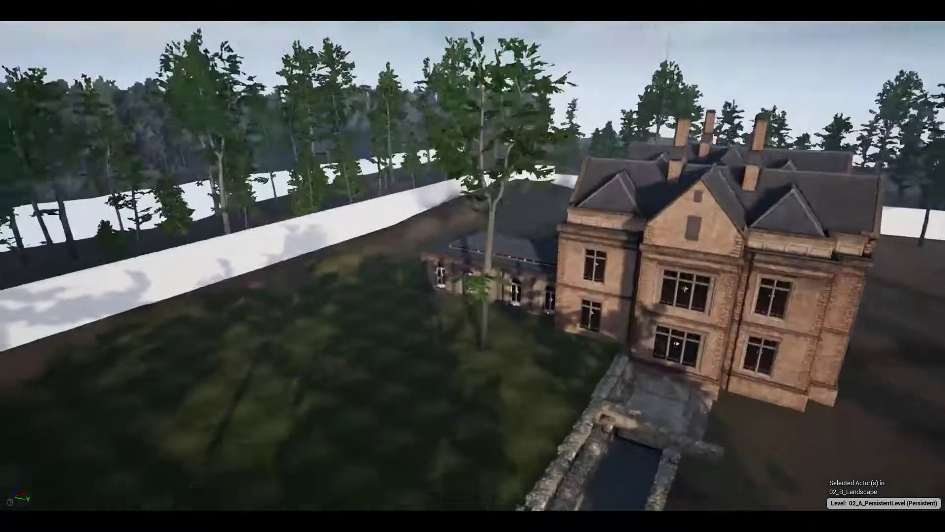
{"action": "right_click_drag", "start_coordinate": [472, 265], "coordinate": [481, 296]}
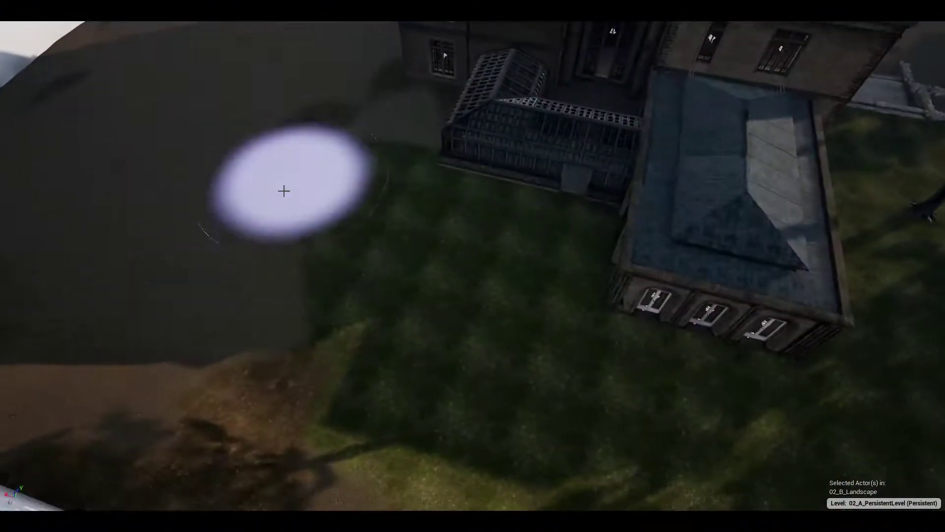
{"action": "left_click_drag", "start_coordinate": [284, 191], "coordinate": [319, 31]}
{"action": "mouse_move", "coordinate": [319, 31]}
{"action": "right_mouse_down"}
{"action": "mouse_move", "coordinate": [443, 194]}
{"action": "mouse_move", "coordinate": [454, 158]}
{"action": "right_mouse_up"}
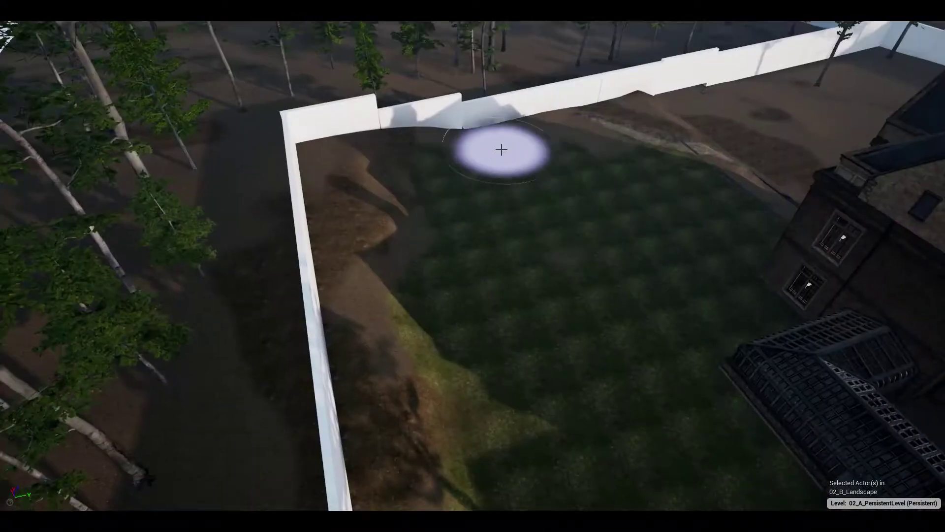
{"action": "left_click_drag", "start_coordinate": [502, 150], "coordinate": [538, 401]}
{"action": "mouse_move", "coordinate": [538, 401]}
{"action": "right_mouse_down"}
{"action": "mouse_move", "coordinate": [276, 192]}
{"action": "mouse_move", "coordinate": [399, 291]}
{"action": "right_mouse_up"}
Select Layer2 for landscape painting with a target value of 0.666667, and undo the last paint stroke.
{"action": "key", "text": "F11"}
{"action": "left_click", "coordinate": [32, 254]}
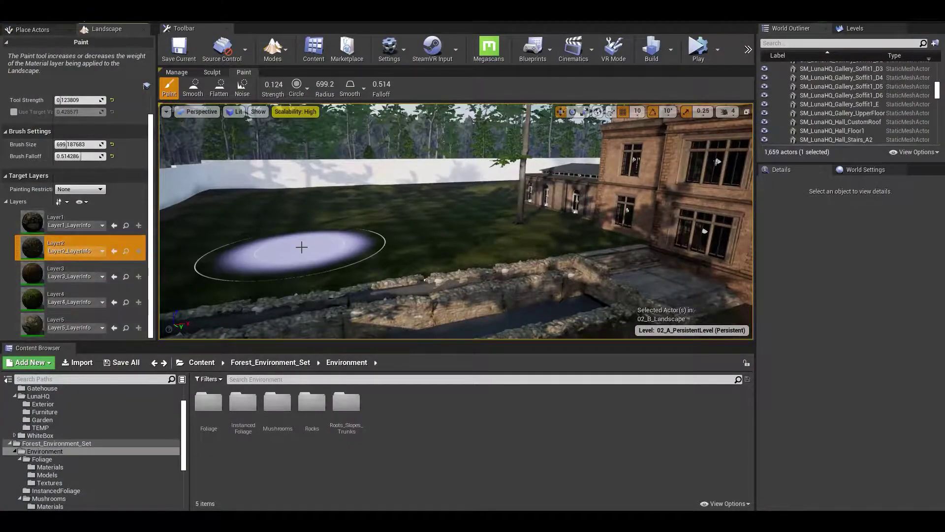
{"action": "key", "text": "F11"}
{"action": "right_click_drag", "start_coordinate": [301, 247], "coordinate": [277, 222]}
{"action": "key", "text": "F11"}
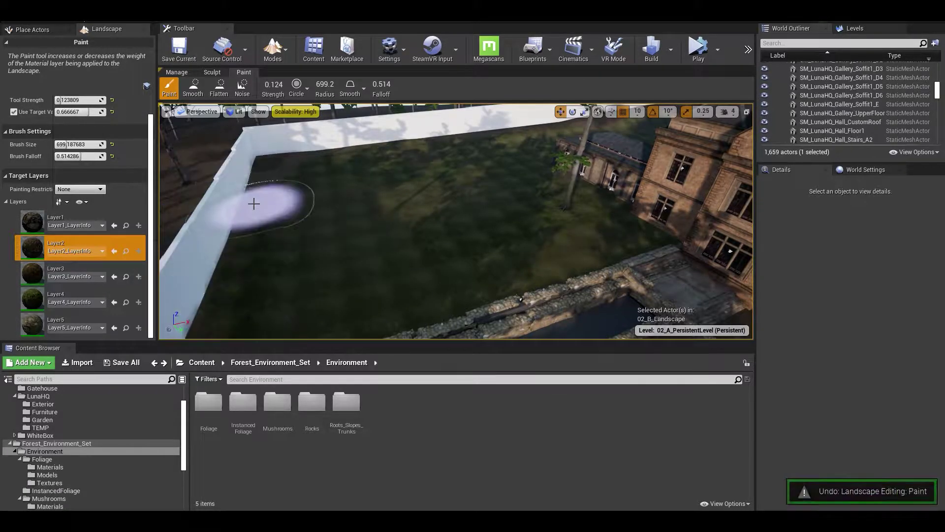
Survey the painted grounds beside the manor and switch the landscape editing to Sculpt.
{"action": "right_click_drag", "start_coordinate": [186, 226], "coordinate": [345, 173]}
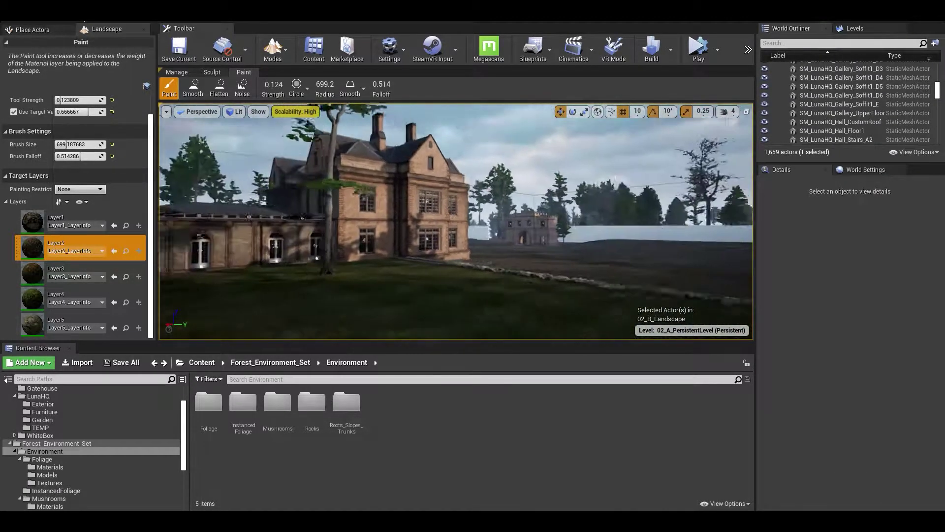
{"action": "mouse_move", "coordinate": [456, 221]}
{"action": "right_mouse_down"}
{"action": "mouse_move", "coordinate": [394, 221]}
{"action": "mouse_move", "coordinate": [541, 237]}
{"action": "mouse_move", "coordinate": [368, 248]}
{"action": "right_mouse_up"}
{"action": "key", "text": "shift+1"}
{"action": "key", "text": "shift+2"}
{"action": "left_click", "coordinate": [212, 72]}
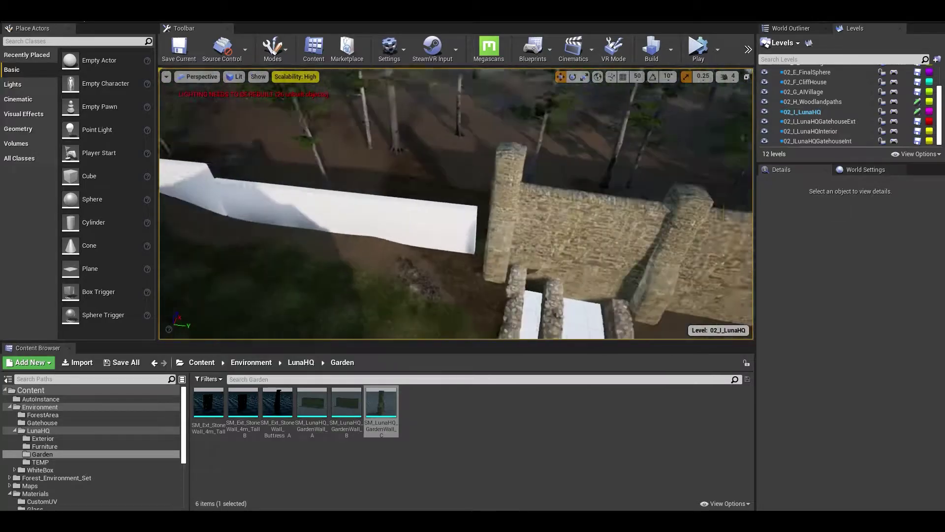
Remove the white placeholder wall and place SM_LunaHQ_GardenWall_A and SM_LunaHQ_GardenWall_B stone pieces along the garden boundary.
{"action": "left_click", "coordinate": [295, 190]}
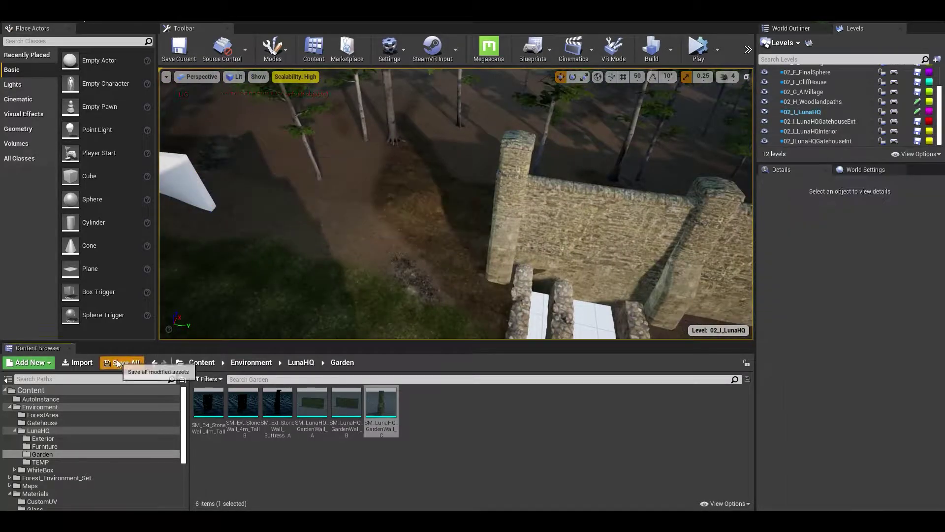
{"action": "left_click_drag", "start_coordinate": [312, 408], "coordinate": [401, 197]}
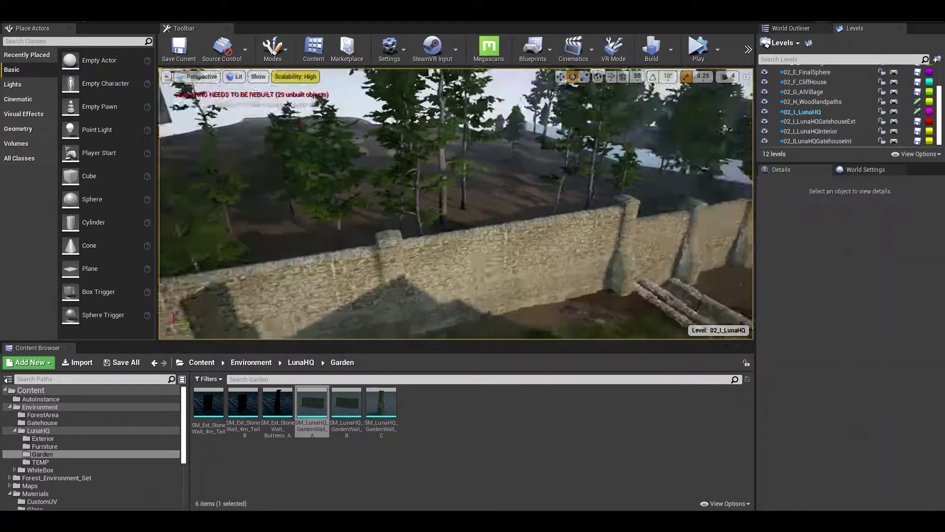
{"action": "left_click_drag", "start_coordinate": [347, 401], "coordinate": [434, 256]}
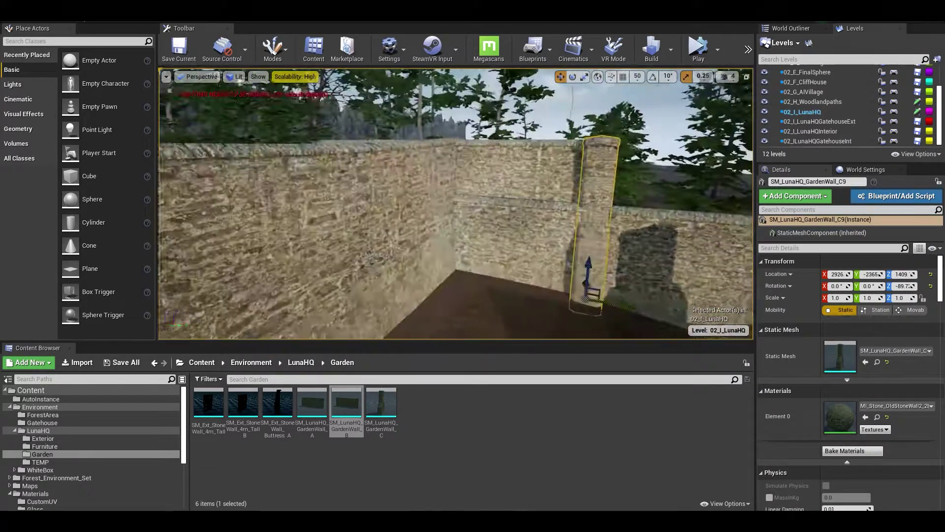
Adjust the position of the SM_LunaHQ_GardenWall_C pillar near the corner of the stone garden wall.
{"action": "right_click_drag", "start_coordinate": [490, 244], "coordinate": [490, 276]}
{"action": "left_click_drag", "start_coordinate": [505, 270], "coordinate": [512, 274]}
{"action": "right_click_drag", "start_coordinate": [516, 239], "coordinate": [443, 216]}
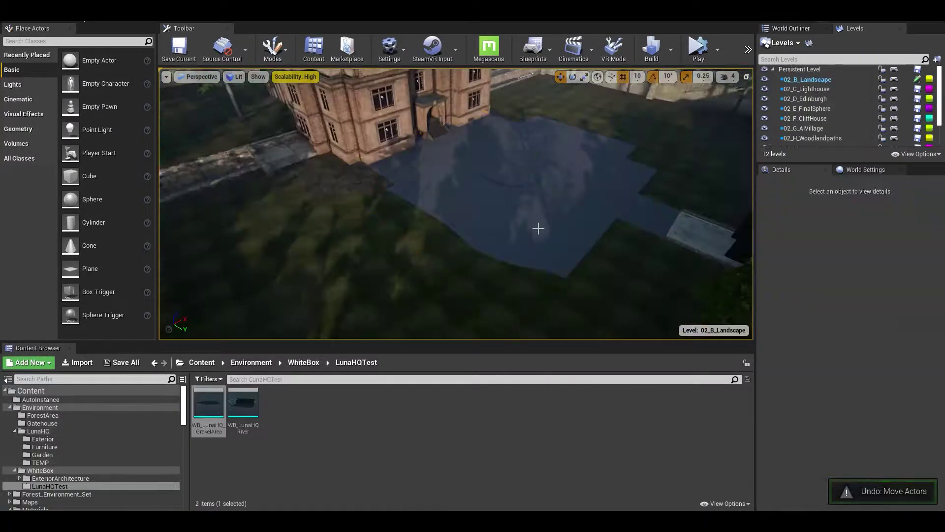
Check the gravel area in front of the manor entrance and save 02_B_Landscape, its built data and MI_Stone_OldStoneWall2_2L.
{"action": "right_click_drag", "start_coordinate": [538, 228], "coordinate": [508, 208]}
{"action": "key", "text": "s"}
{"action": "key", "text": "d"}
{"action": "key", "text": "d"}
{"action": "right_click_drag", "start_coordinate": [523, 247], "coordinate": [184, 330]}
{"action": "left_click", "coordinate": [119, 367]}
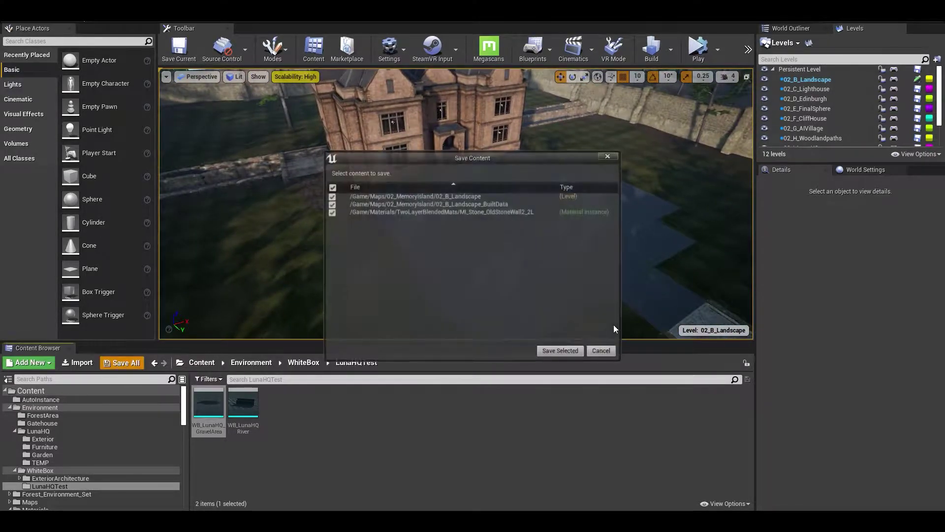
{"action": "left_click", "coordinate": [559, 350]}
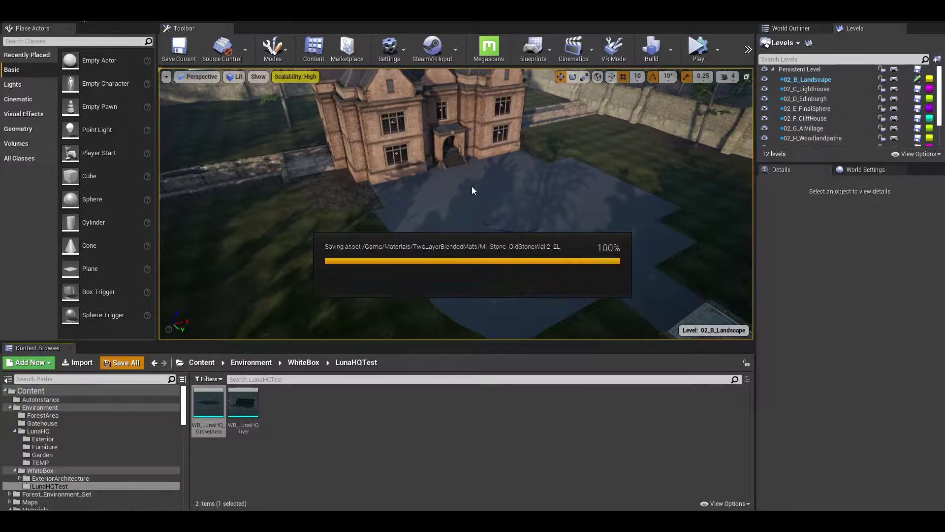
Flatten the landscape around the gravel forecourt using a brush size of about 825.6.
{"action": "key", "text": "shift+3"}
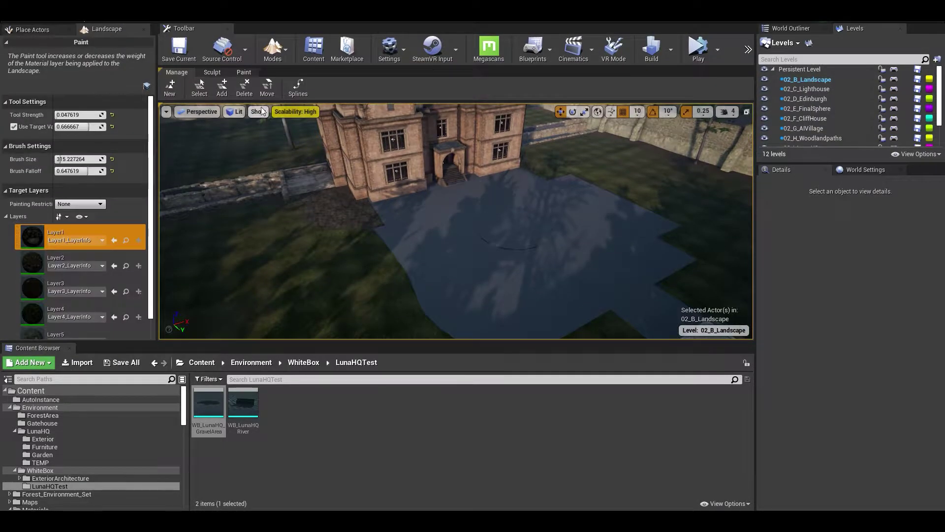
{"action": "left_click", "coordinate": [213, 72]}
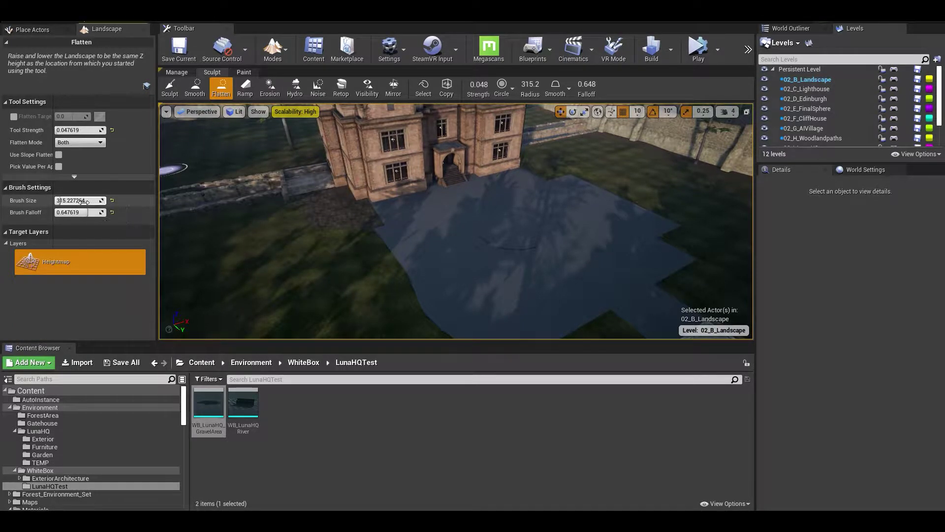
{"action": "left_click_drag", "start_coordinate": [493, 256], "coordinate": [442, 235]}
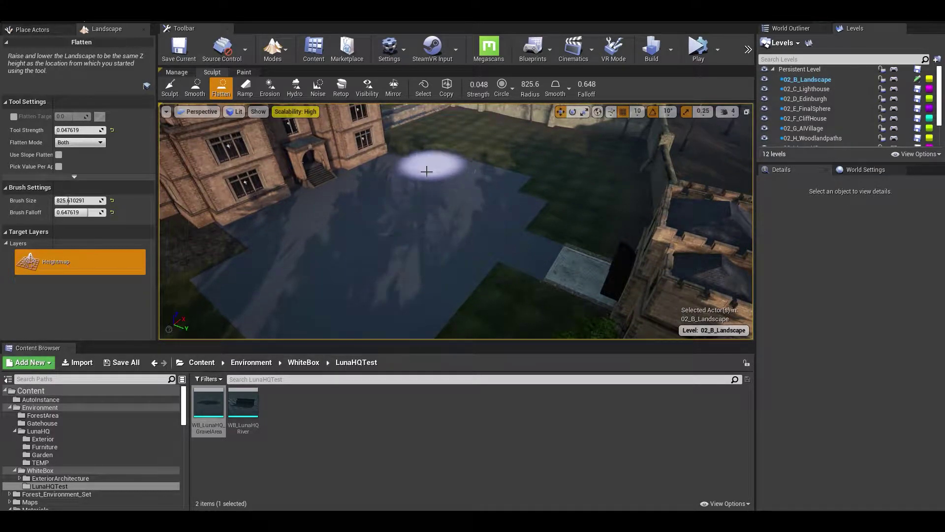
{"action": "mouse_move", "coordinate": [427, 171]}
{"action": "right_mouse_down"}
{"action": "mouse_move", "coordinate": [370, 150]}
{"action": "mouse_move", "coordinate": [399, 153]}
{"action": "mouse_move", "coordinate": [374, 150]}
{"action": "mouse_move", "coordinate": [426, 171]}
{"action": "right_mouse_up"}
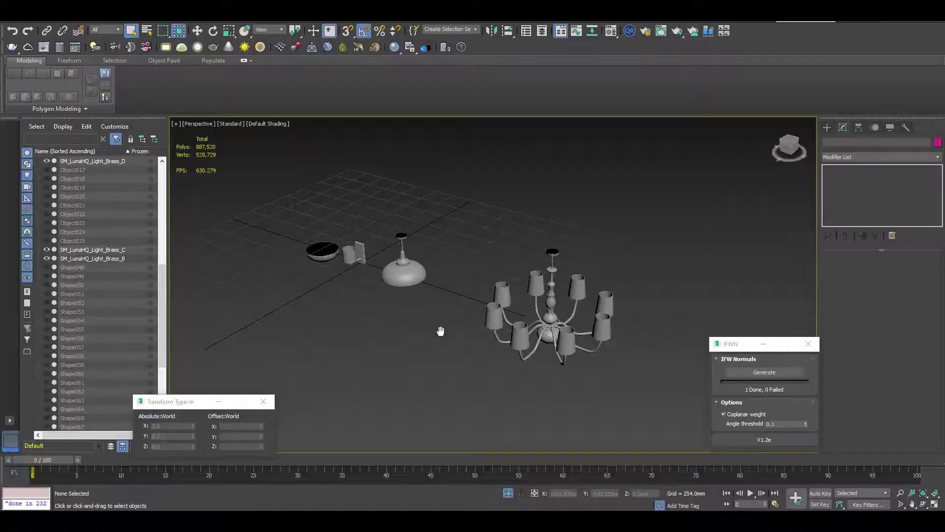
In 3ds Max, examine the brass light models, from the eight-shade chandelier to the dome pendant and wall lamp.
{"action": "mouse_move", "coordinate": [439, 329]}
{"action": "middle_mouse_down"}
{"action": "mouse_move", "coordinate": [493, 312]}
{"action": "mouse_move", "coordinate": [431, 331]}
{"action": "middle_mouse_up"}
{"action": "scroll", "coordinate": [539, 276], "scroll_direction": "up", "scroll_amount": 6}
{"action": "left_click", "coordinate": [517, 270]}
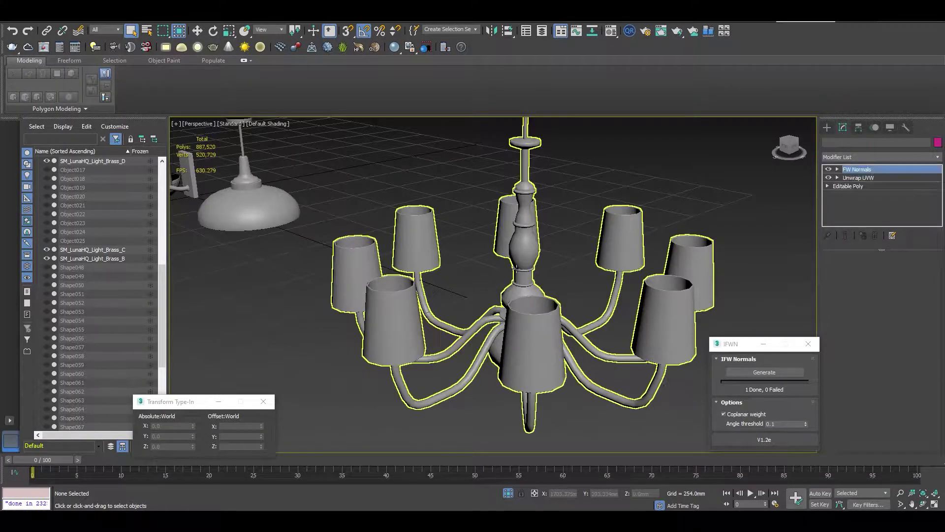
{"action": "scroll", "coordinate": [526, 272], "scroll_direction": "up", "scroll_amount": 4}
{"action": "mouse_move", "coordinate": [531, 274]}
{"action": "middle_mouse_down", "text": "alt"}
{"action": "mouse_move", "coordinate": [550, 275]}
{"action": "mouse_move", "coordinate": [533, 281]}
{"action": "middle_mouse_up", "text": "alt"}
{"action": "left_click", "coordinate": [582, 236]}
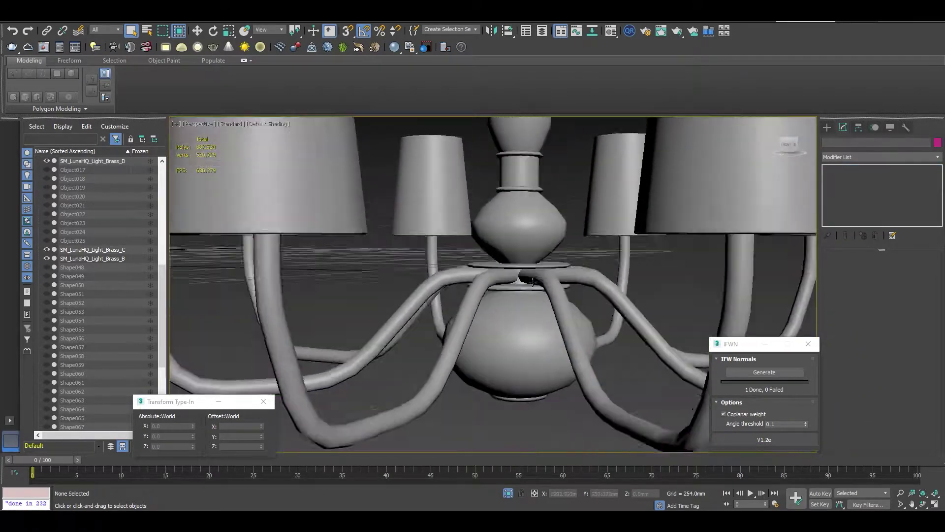
{"action": "scroll", "coordinate": [533, 281], "scroll_direction": "down", "scroll_amount": 8}
{"action": "middle_click_drag", "start_coordinate": [411, 289], "coordinate": [577, 317]}
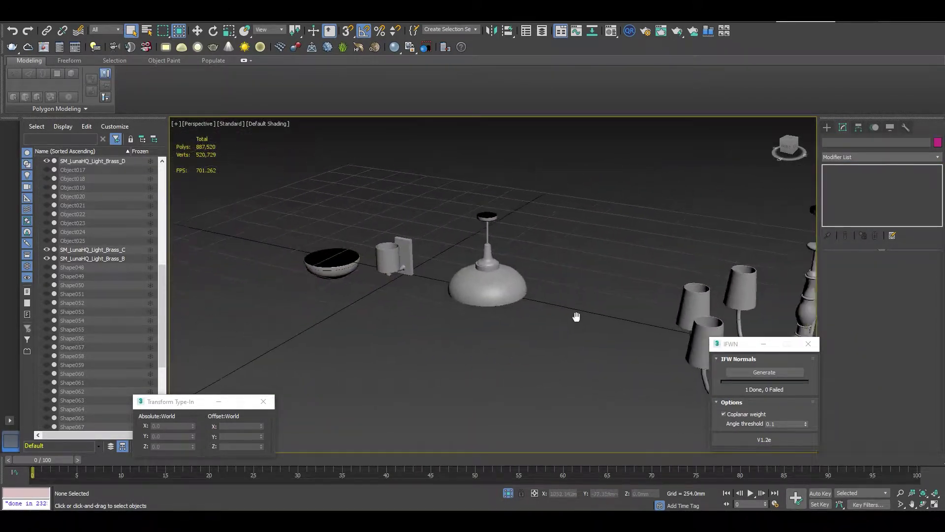
{"action": "left_click", "coordinate": [487, 285]}
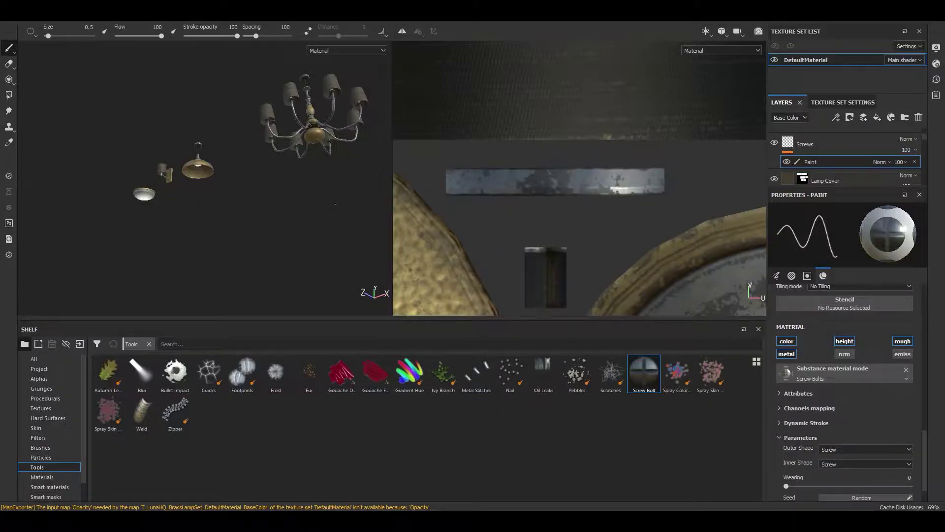
In Substance Painter, render the textured brass lamp set with Iray and examine the pendant, wall lamp and chandelier from several angles.
{"action": "left_click_drag", "start_coordinate": [266, 211], "coordinate": [295, 234], "text": "alt"}
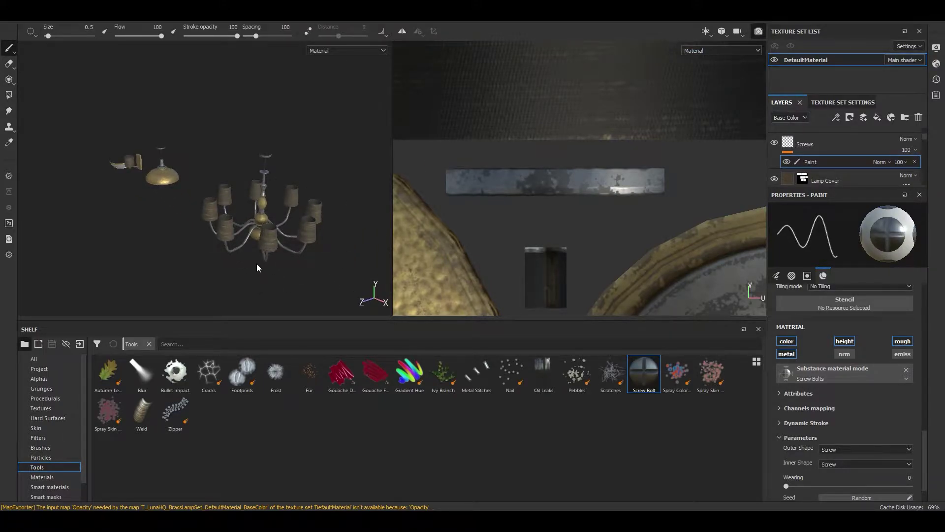
{"action": "key", "text": "F10"}
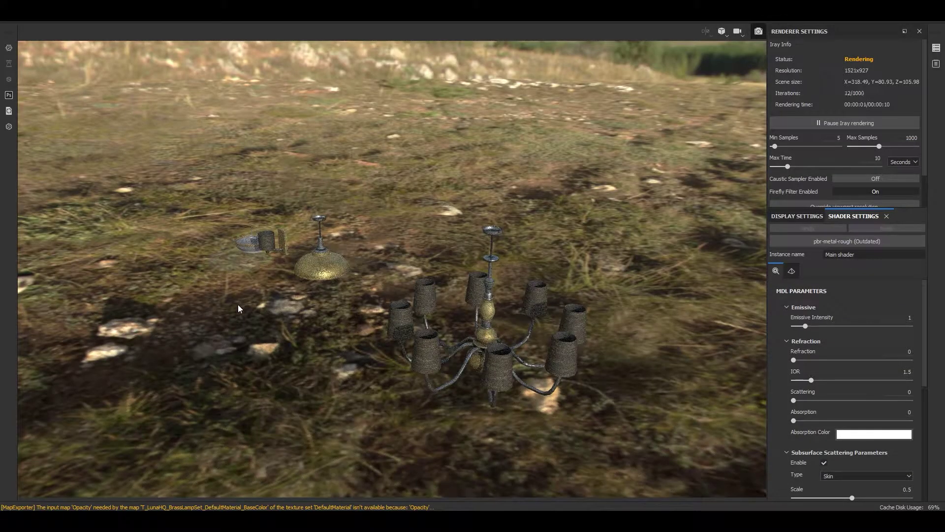
{"action": "middle_click_drag", "start_coordinate": [477, 349], "coordinate": [476, 326], "text": "alt"}
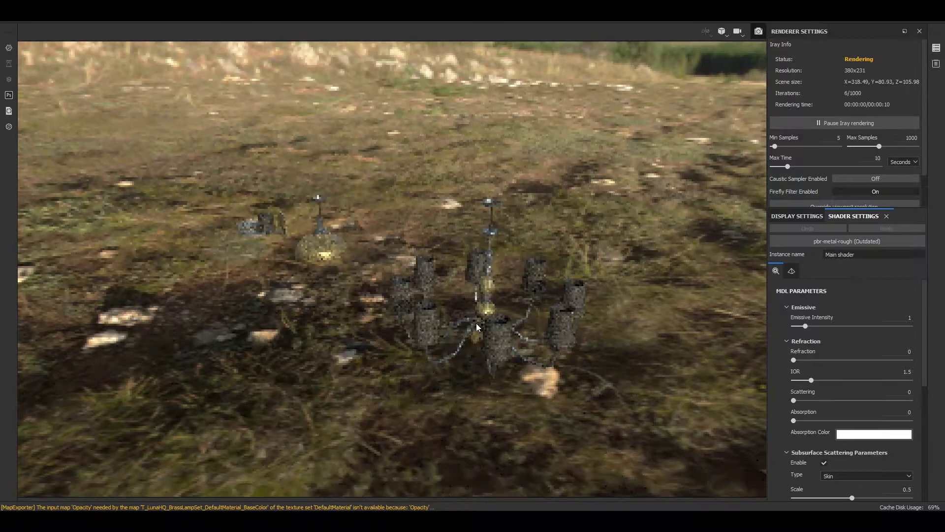
{"action": "scroll", "coordinate": [318, 240], "scroll_direction": "down", "scroll_amount": 3}
{"action": "scroll", "coordinate": [318, 240], "scroll_direction": "up", "scroll_amount": 7}
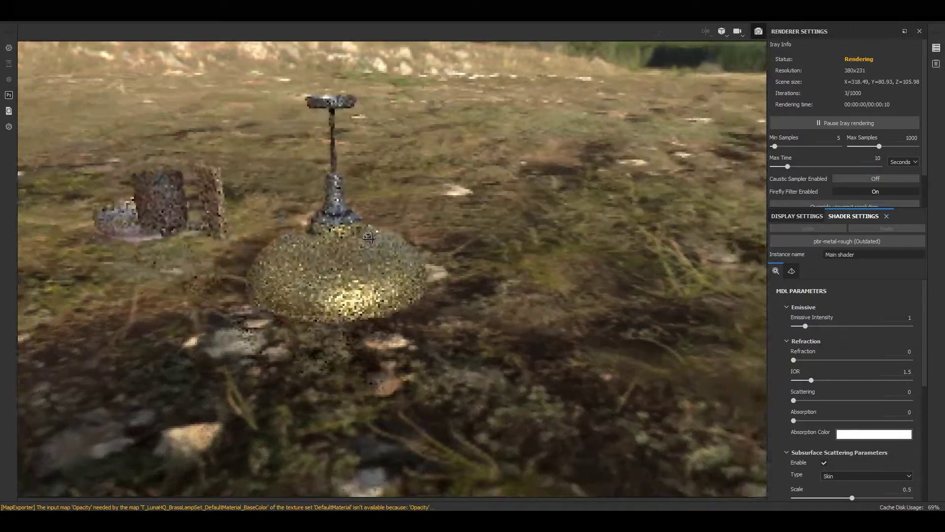
{"action": "left_click_drag", "start_coordinate": [318, 240], "coordinate": [669, 216], "text": "alt"}
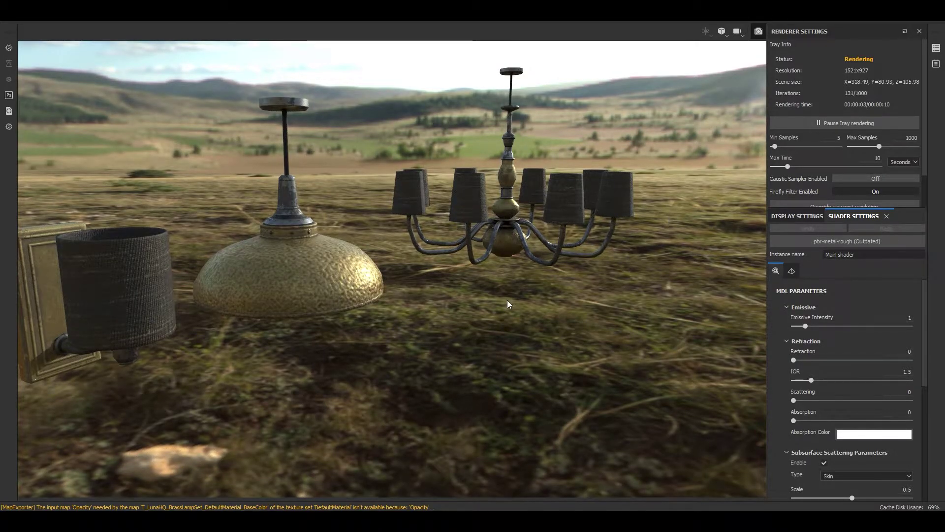
{"action": "left_click_drag", "start_coordinate": [509, 304], "coordinate": [287, 290], "text": "alt"}
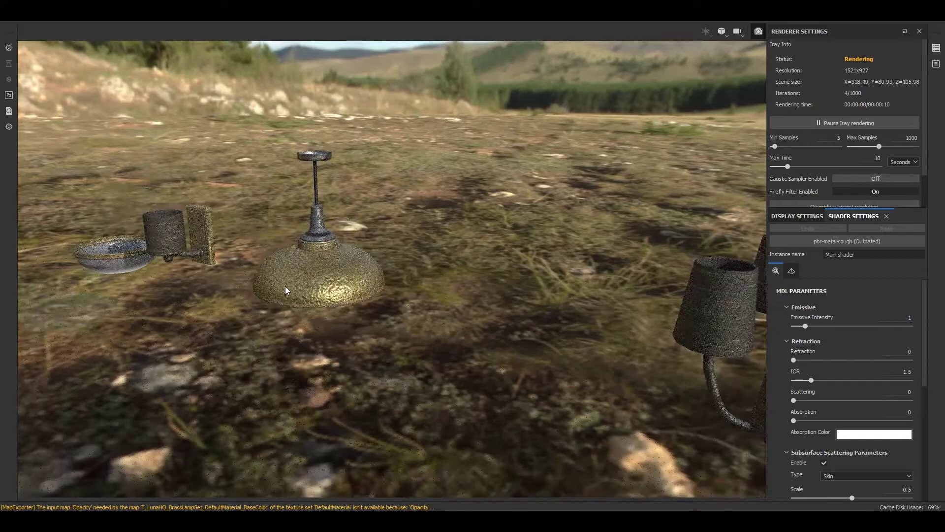
{"action": "scroll", "coordinate": [286, 290], "scroll_direction": "down", "scroll_amount": 5}
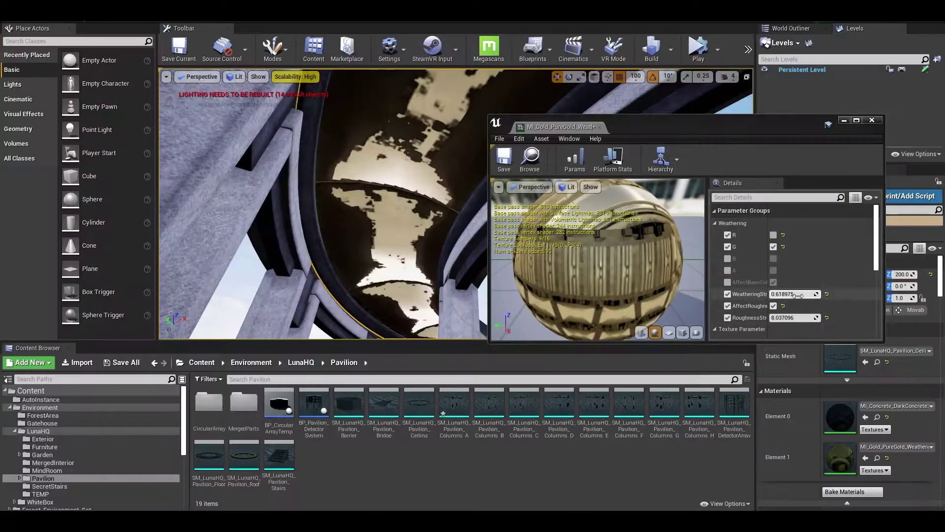
In Unreal Engine, lower the weathered gold material's roughness strength and set it to 1 for the pavilion ceiling.
{"action": "left_click_drag", "start_coordinate": [798, 318], "coordinate": [771, 317]}
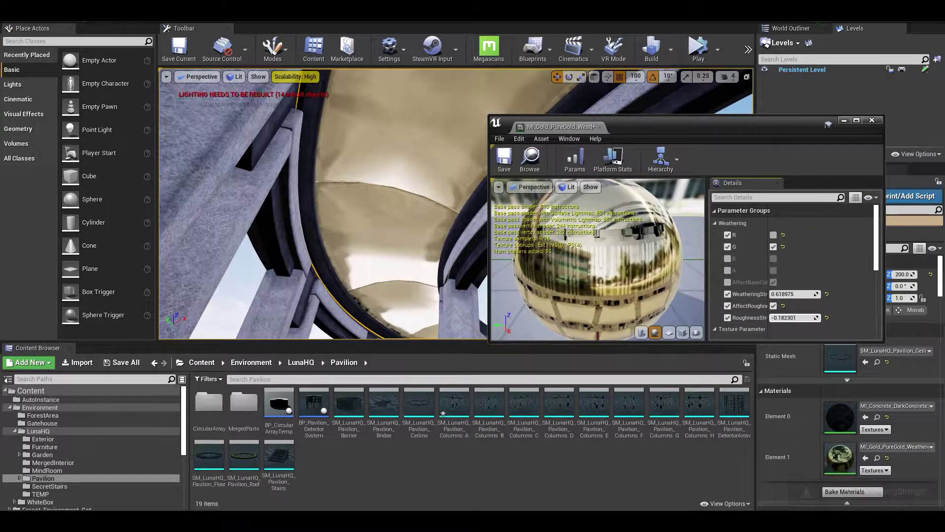
{"action": "left_click", "coordinate": [794, 319]}
{"action": "type", "text": "1"}
{"action": "key", "text": "Return"}
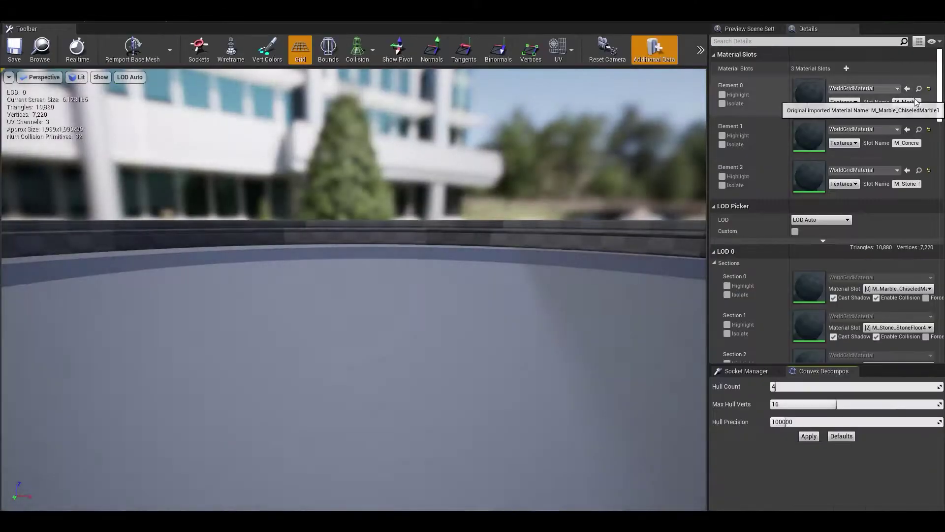
Assign the chiselled marble, dark concrete and stone floor materials to the three slots of the circular pavilion mesh.
{"action": "type", "text": "chisel"}
{"action": "left_click", "coordinate": [855, 224]}
{"action": "left_click_drag", "start_coordinate": [355, 290], "coordinate": [394, 345]}
{"action": "left_click", "coordinate": [867, 129]}
{"action": "left_click", "coordinate": [888, 311]}
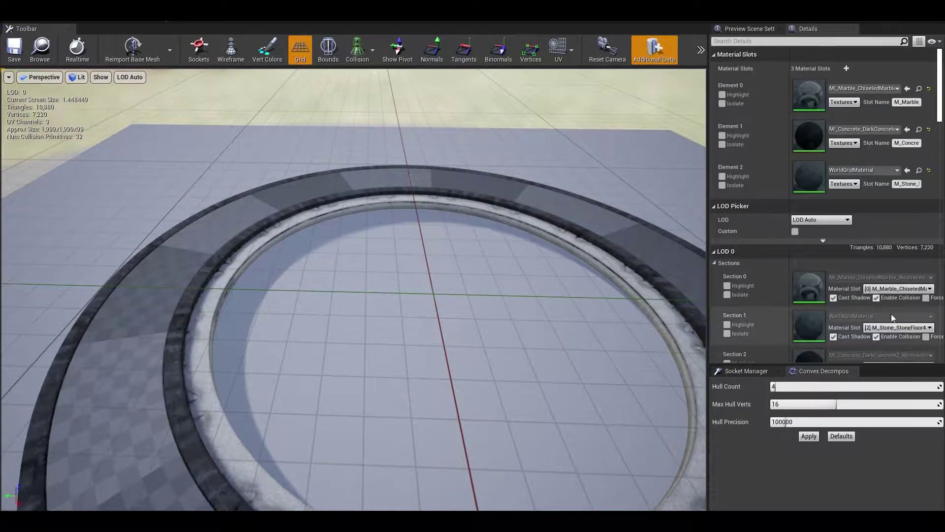
{"action": "left_click", "coordinate": [872, 171]}
{"action": "type", "text": "sto"}
{"action": "key", "text": "Return"}
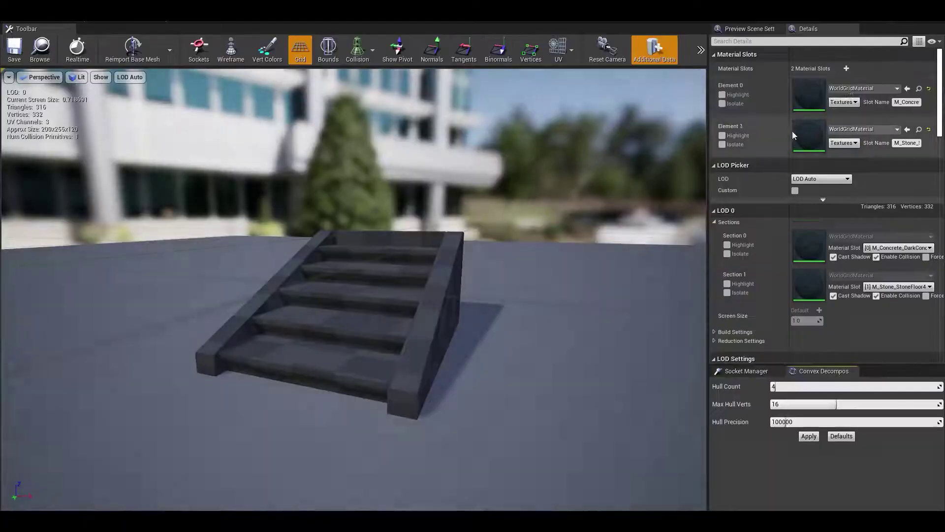
Assign the dark concrete material to Element 0 and a stone floor material to Element 1 of the stairs mesh.
{"action": "left_click", "coordinate": [864, 88]}
{"action": "left_click", "coordinate": [833, 196]}
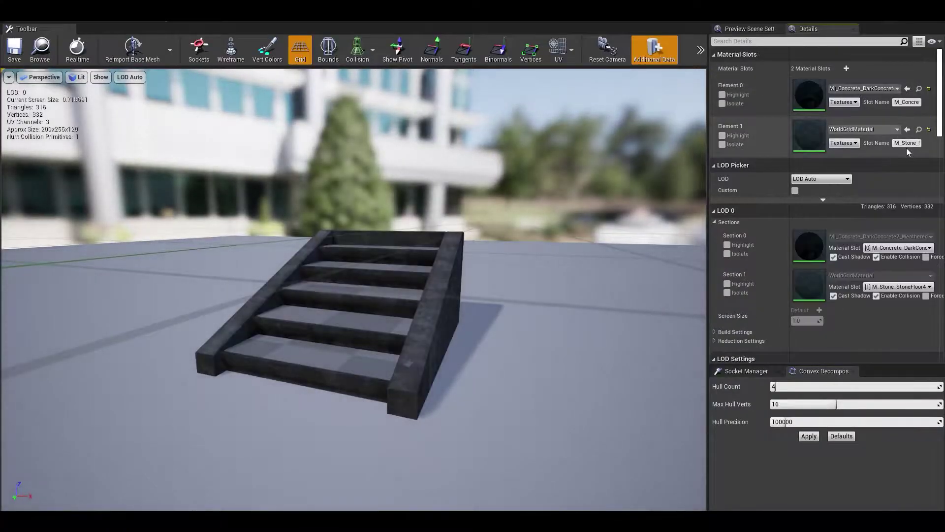
{"action": "left_click", "coordinate": [874, 129]}
{"action": "type", "text": "stonefl"}
{"action": "key", "text": "Return"}
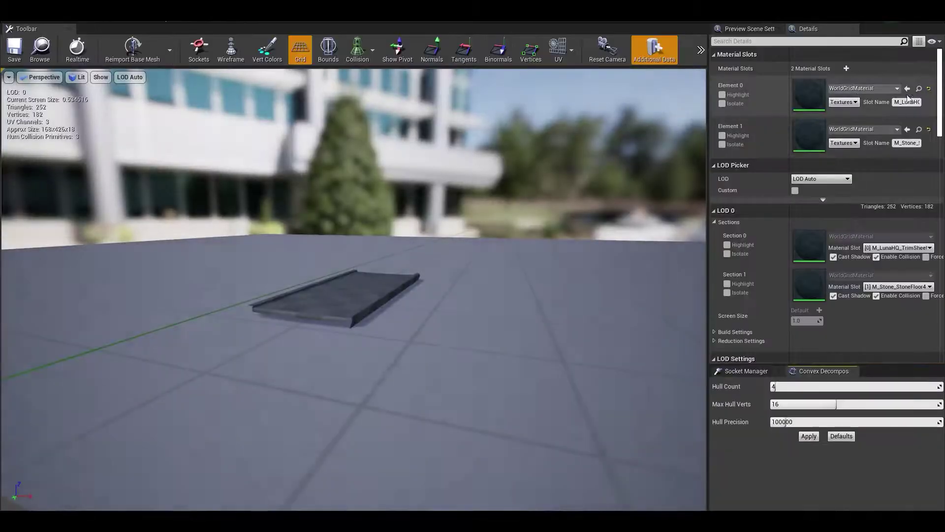
Assign a weathered LunaHQ TrimSheet2 material instance to Element 0 of the flat slab mesh with raised edges.
{"action": "left_click", "coordinate": [864, 88]}
{"action": "scroll", "coordinate": [866, 266], "scroll_direction": "down", "scroll_amount": 2}
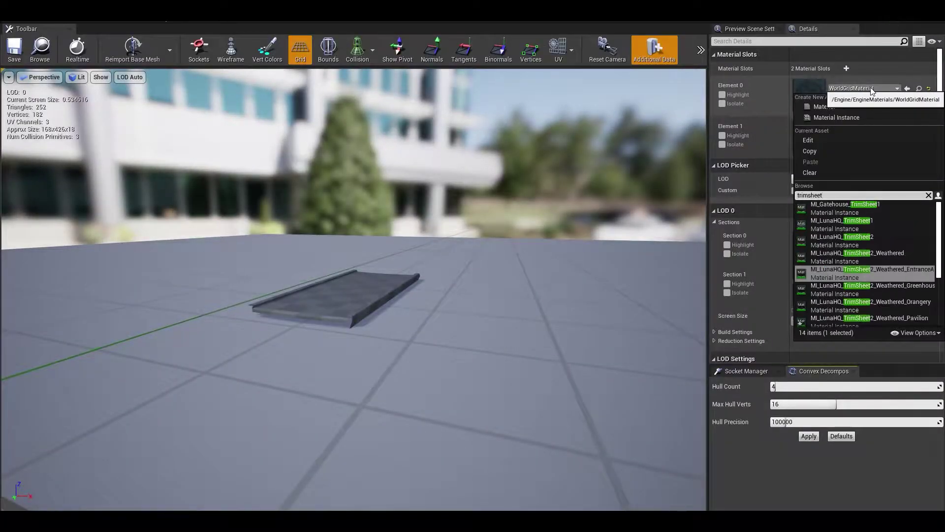
{"action": "left_click", "coordinate": [844, 270]}
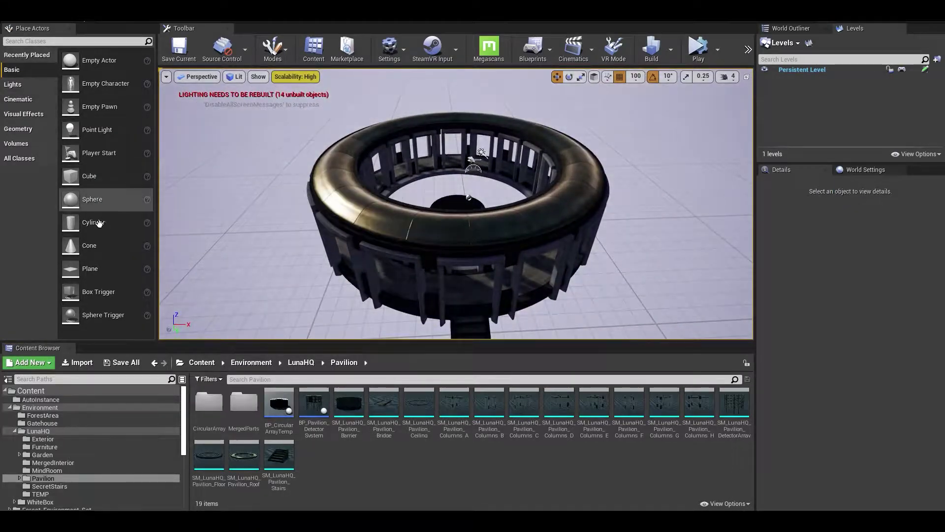
Place a basic plane actor inside the circular pavilion.
{"action": "left_click_drag", "start_coordinate": [90, 268], "coordinate": [470, 224]}
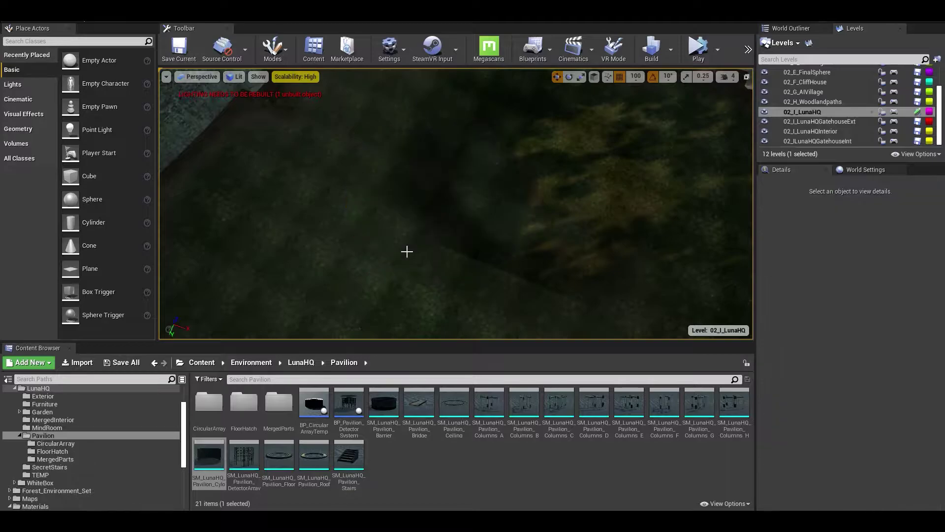
Place the pavilion meshes, from the barrier through the stairs, together into the 02_I_LunaHQ level.
{"action": "left_click", "coordinate": [384, 406]}
{"action": "left_click", "coordinate": [348, 458], "text": "shift"}
{"action": "left_click_drag", "start_coordinate": [348, 463], "coordinate": [430, 207]}
{"action": "left_click_drag", "start_coordinate": [430, 204], "coordinate": [430, 204]}
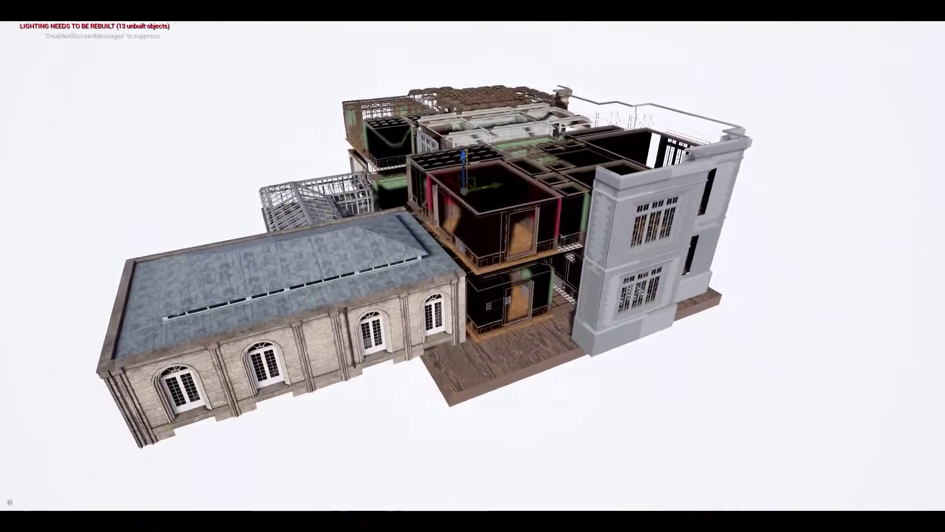
Select the entrance wall SM_LunaHQ_Ext_Wall_A and locate its Element 0 weathered stone material among the project assets.
{"action": "key", "text": "Escape"}
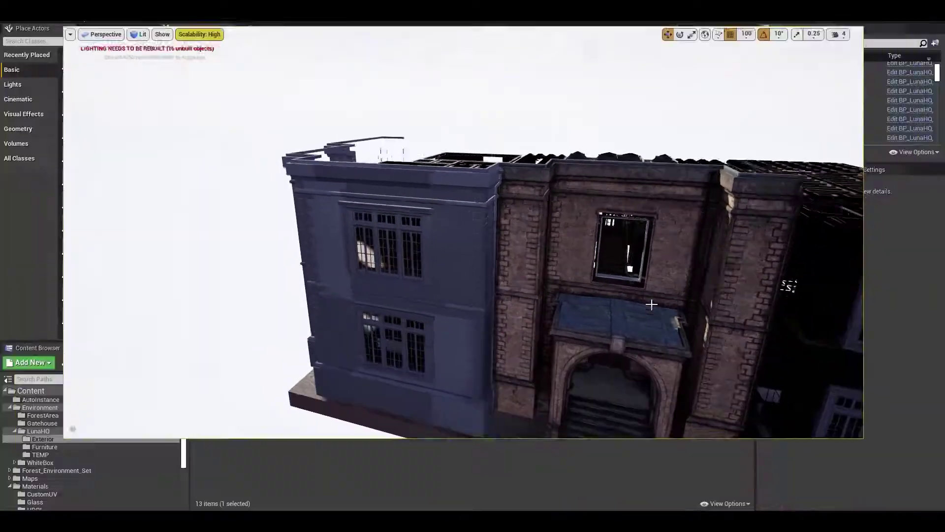
{"action": "left_click", "coordinate": [531, 223]}
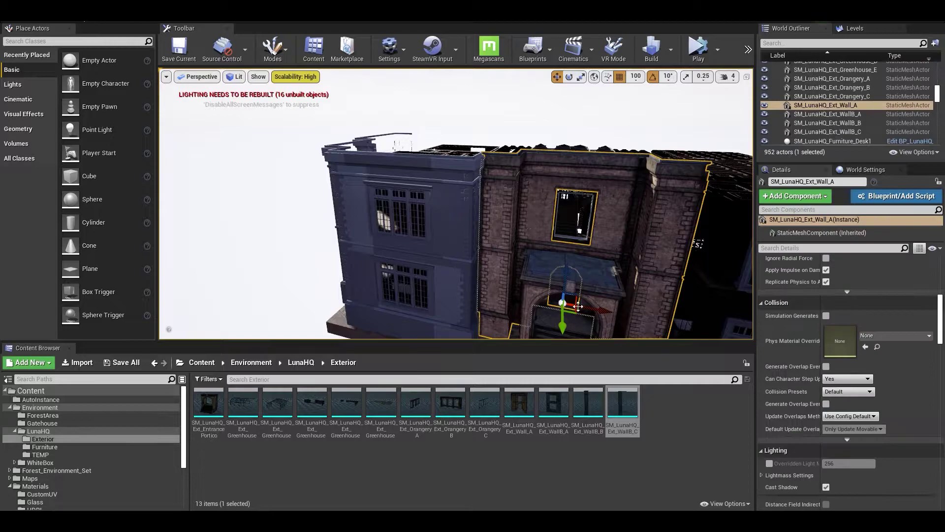
{"action": "scroll", "coordinate": [790, 396], "scroll_direction": "up", "scroll_amount": 5}
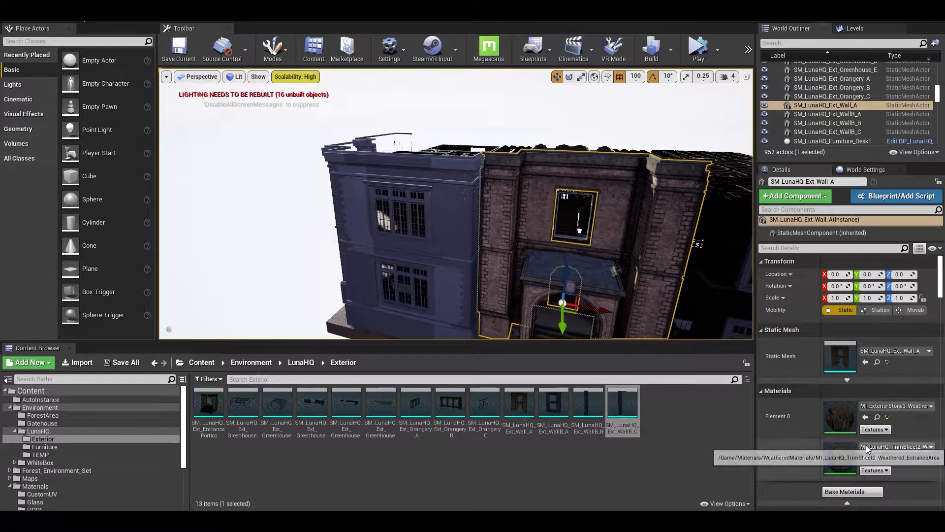
{"action": "left_click", "coordinate": [878, 417]}
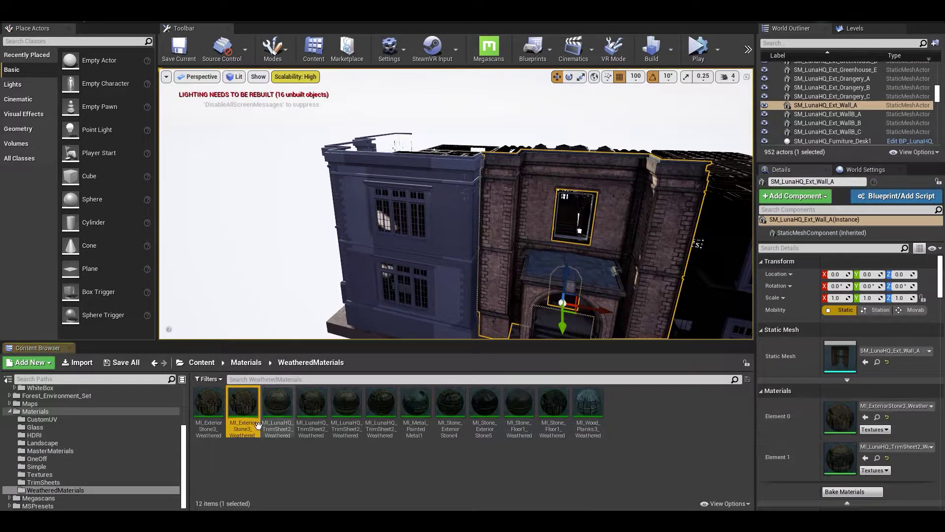
Duplicate the entrance wall's weathered ExteriorStone3 material instance and give the copy a name ending in a WallB suffix.
{"action": "right_click", "coordinate": [235, 424]}
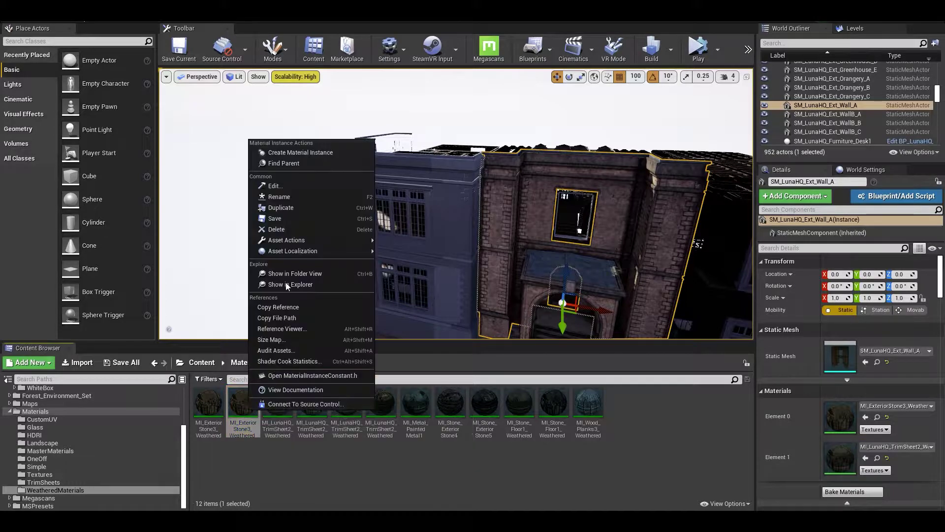
{"action": "left_click", "coordinate": [312, 208]}
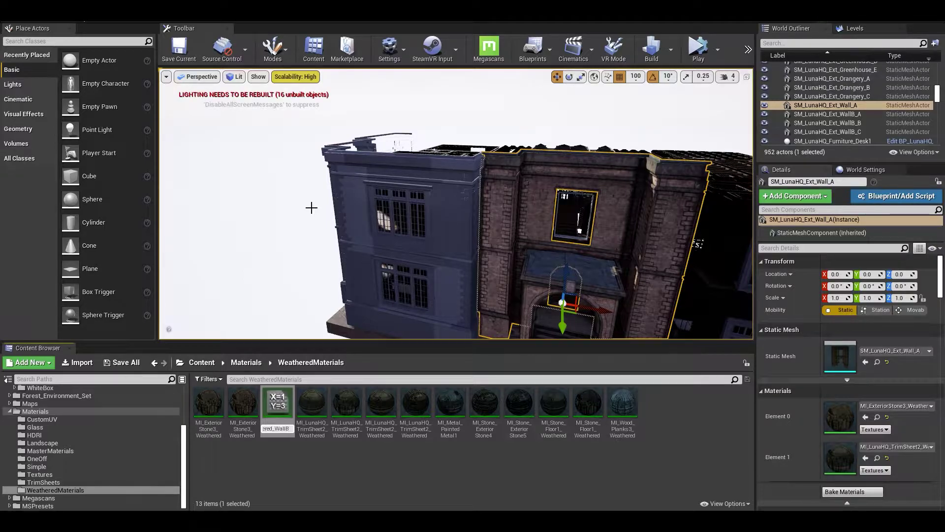
{"action": "key", "text": "Return"}
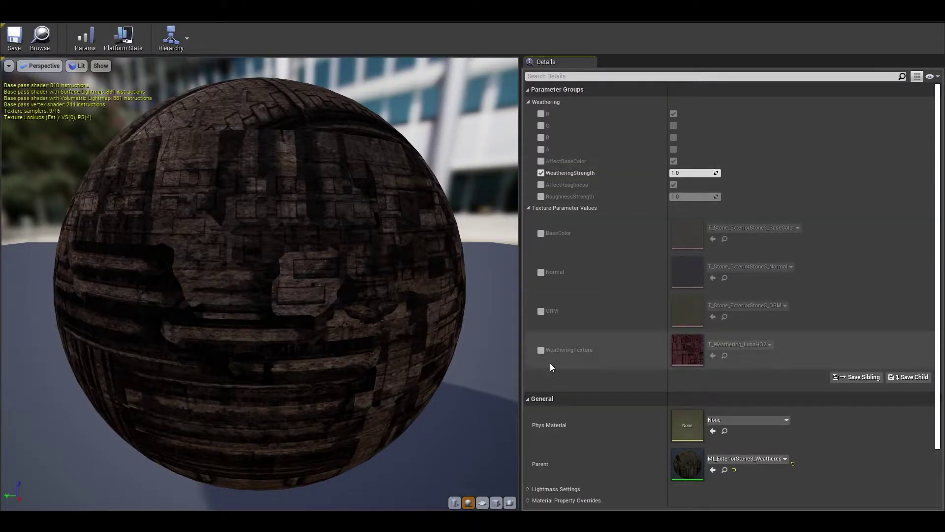